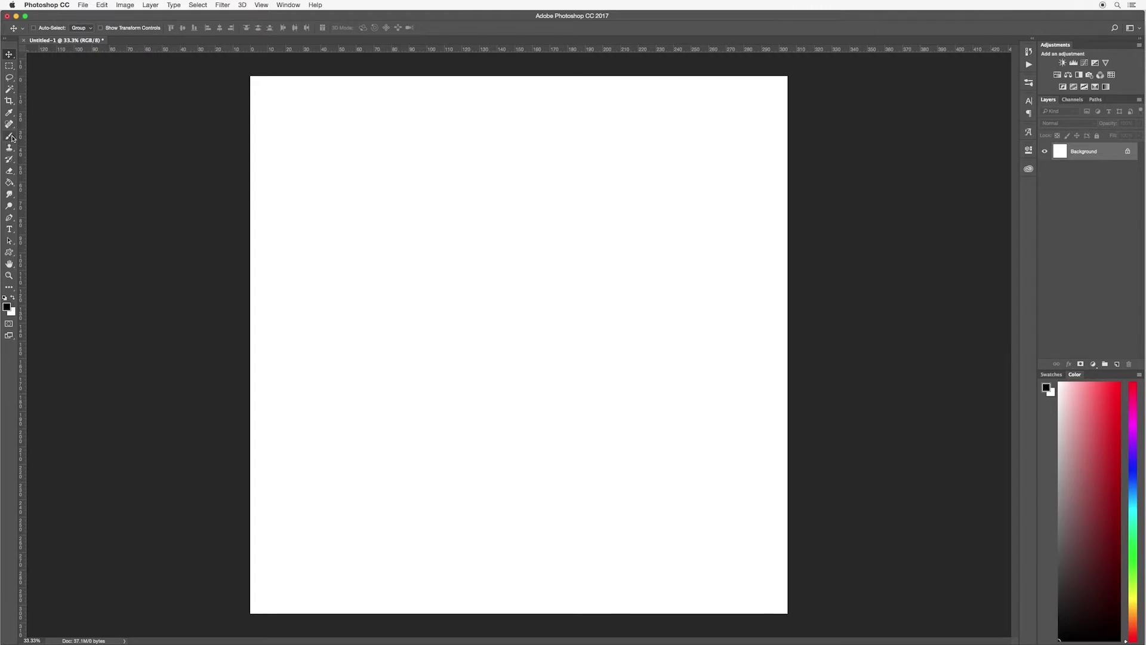
# Switch to the Brush Tool and set the foreground colour to muted olive #aea674.
pyautogui.click(12, 137)
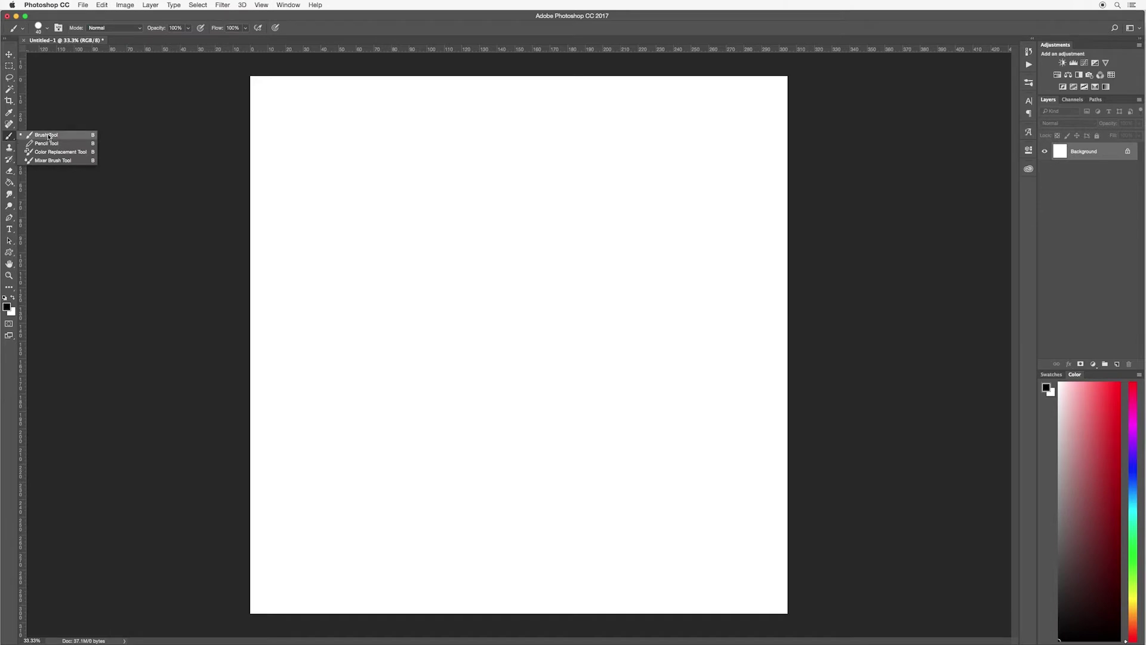
pyautogui.click(67, 138)
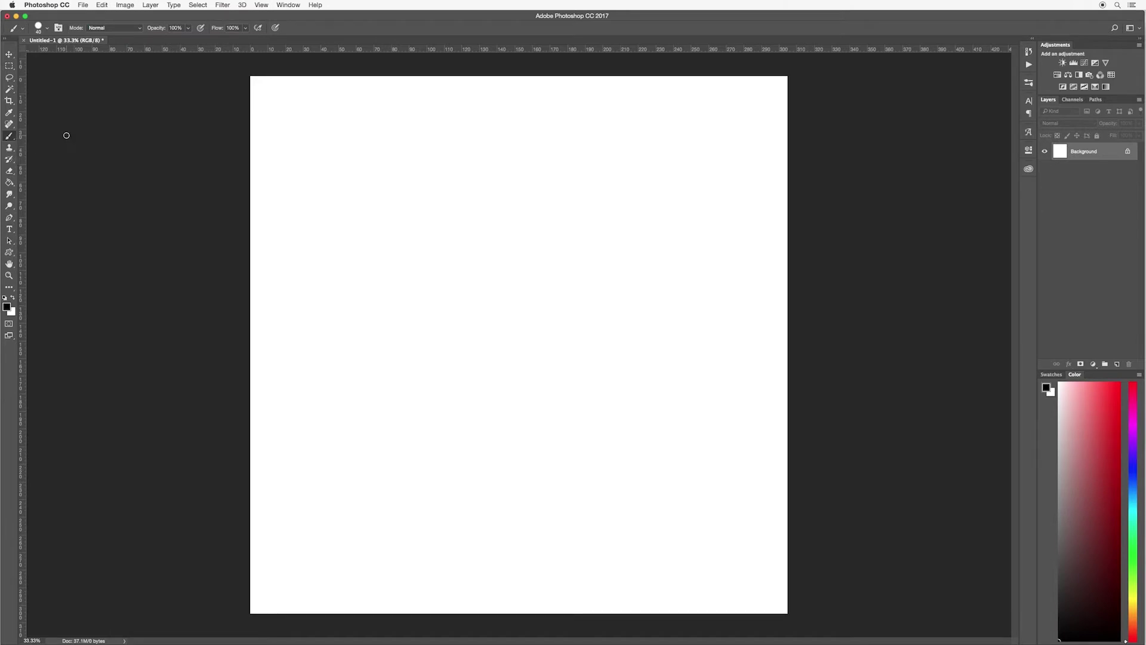
pyautogui.click(7, 307)
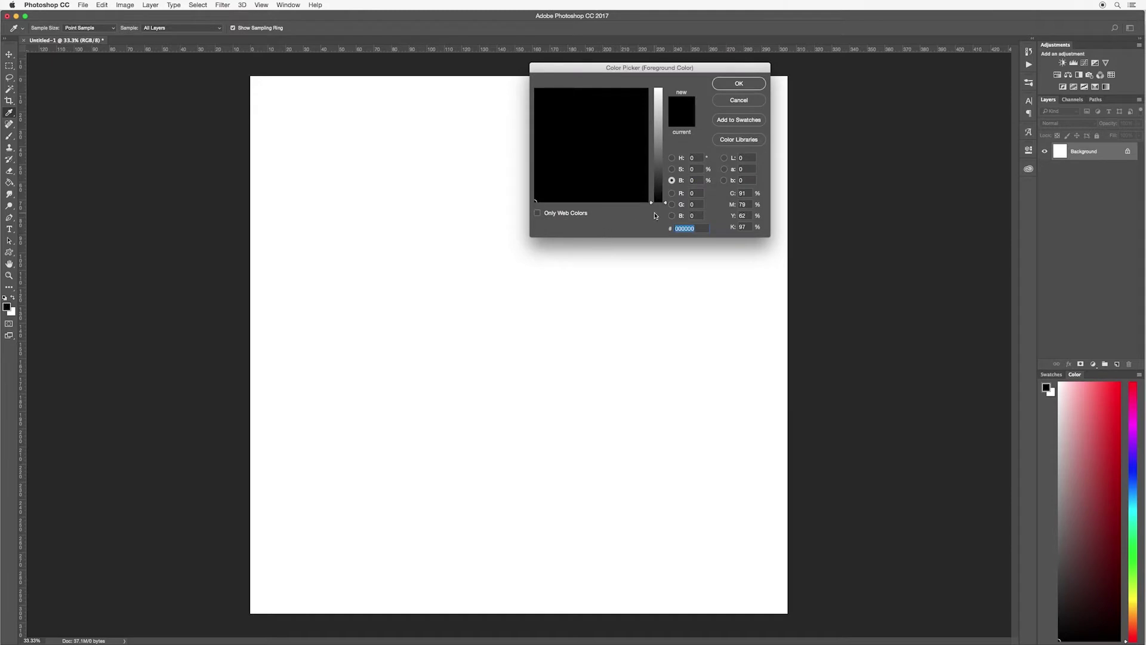
pyautogui.moveTo(665, 202); pyautogui.dragTo(665, 124)
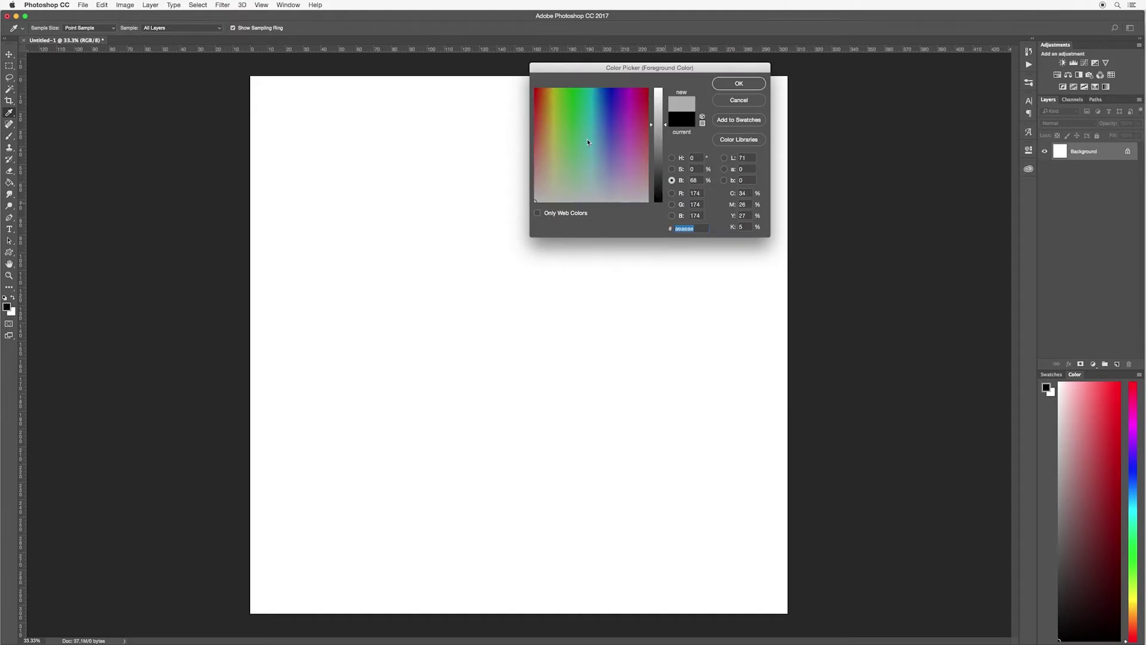
pyautogui.click(609, 117)
pyautogui.moveTo(588, 176); pyautogui.dragTo(551, 164)
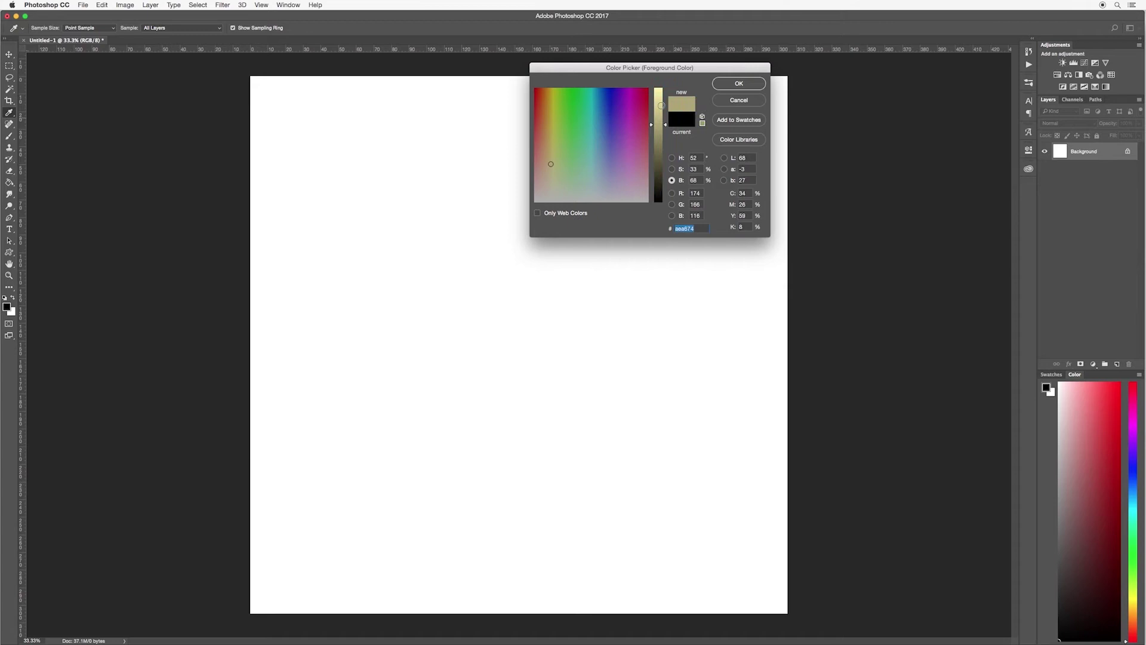
pyautogui.click(738, 84)
pyautogui.press('b')
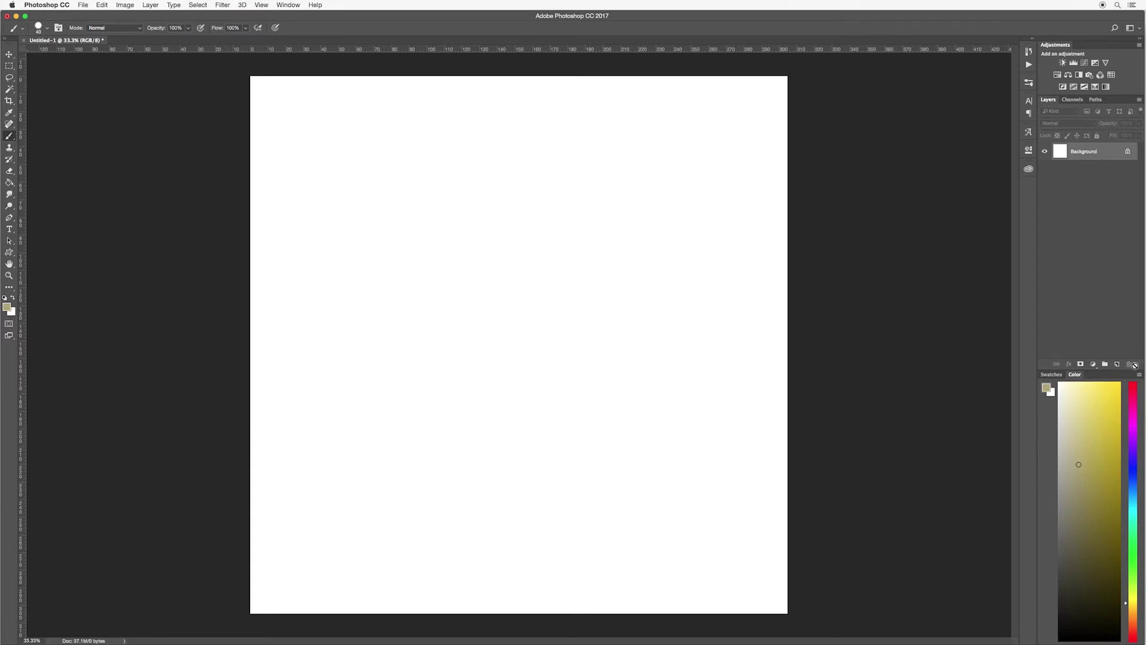
pyautogui.click(1117, 364)
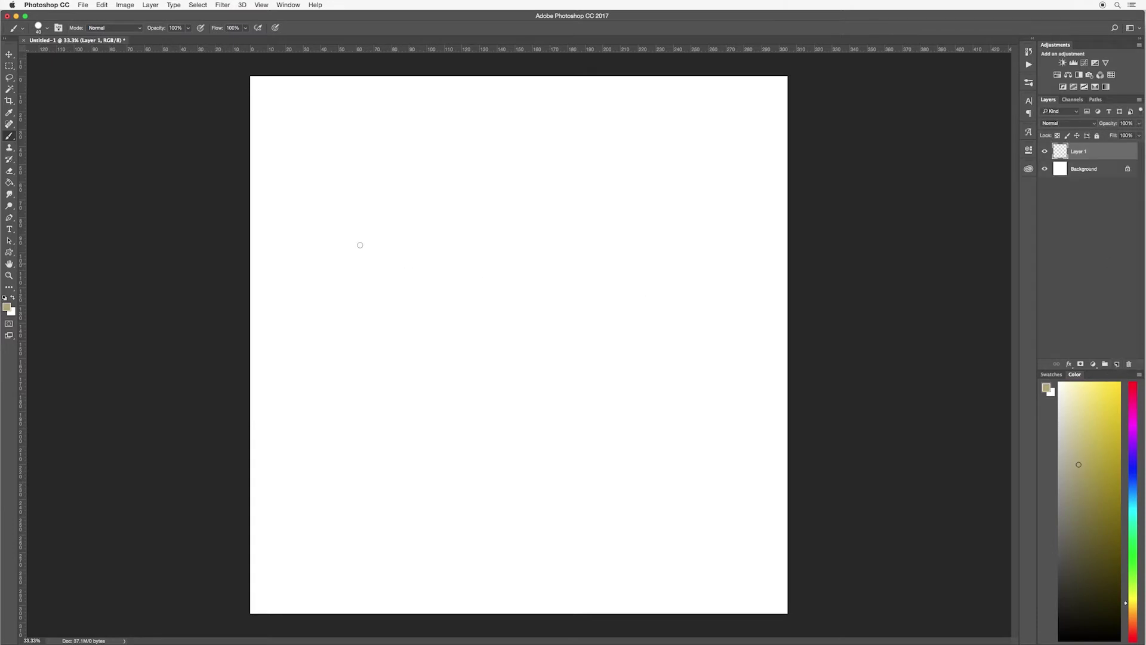
pyautogui.moveTo(289, 226)
pyautogui.mouseDown()
pyautogui.moveTo(325, 188)
pyautogui.moveTo(309, 191)
pyautogui.moveTo(337, 264)
pyautogui.moveTo(383, 215)
pyautogui.moveTo(354, 264)
pyautogui.moveTo(422, 272)
pyautogui.mouseUp()
pyautogui.moveTo(365, 149)
pyautogui.mouseDown()
pyautogui.moveTo(471, 147)
pyautogui.moveTo(400, 166)
pyautogui.moveTo(465, 192)
pyautogui.mouseUp()
pyautogui.moveTo(484, 266)
pyautogui.mouseDown()
pyautogui.moveTo(560, 251)
pyautogui.moveTo(568, 297)
pyautogui.moveTo(635, 325)
pyautogui.moveTo(615, 346)
pyautogui.mouseUp()
pyautogui.moveTo(445, 311)
pyautogui.mouseDown()
pyautogui.moveTo(478, 318)
pyautogui.moveTo(452, 317)
pyautogui.moveTo(469, 338)
pyautogui.moveTo(544, 335)
pyautogui.mouseUp()
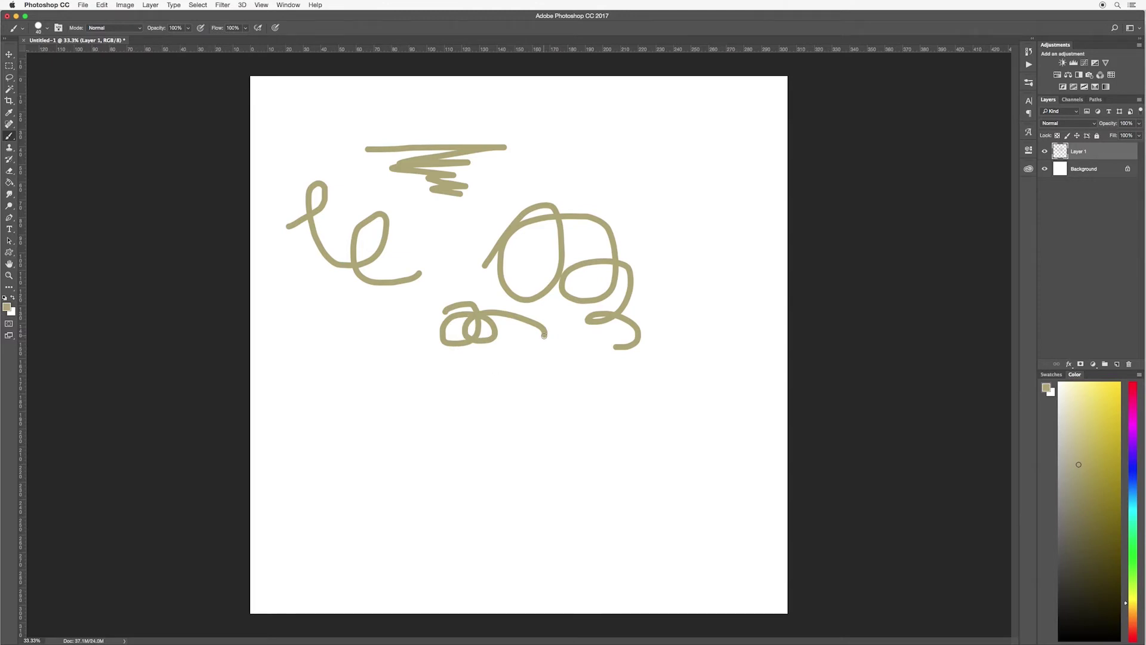
pyautogui.press('BackSpace')
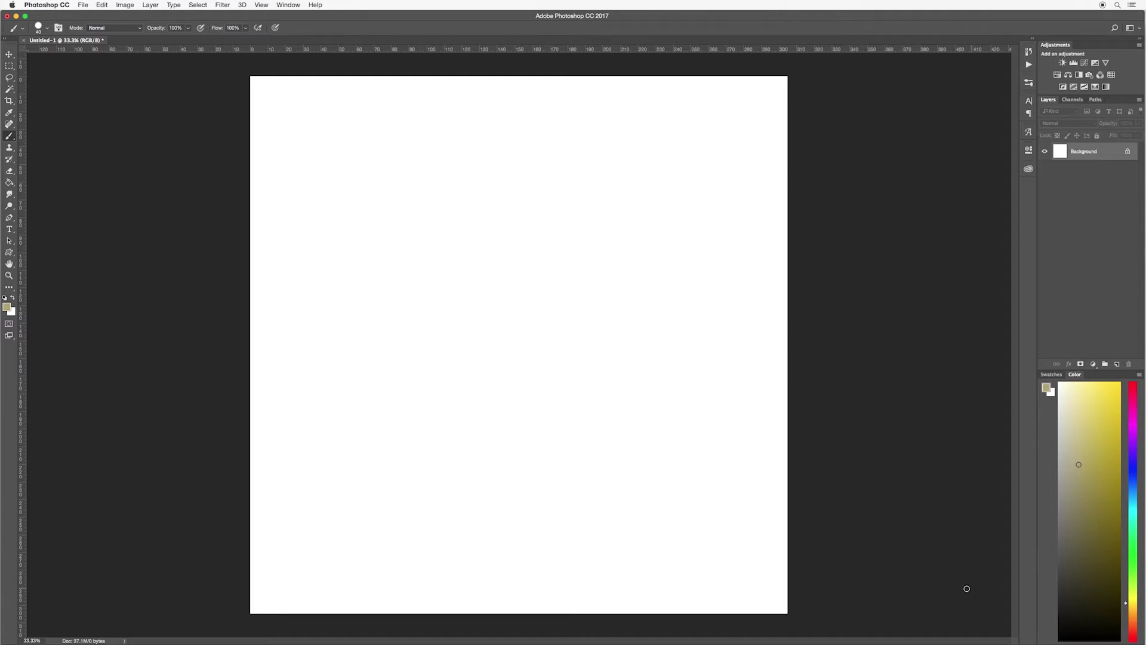
# Load Peach Floral Brushes.abr from the Finder folder into Photoshop, then maximise Photoshop again.
pyautogui.moveTo(1137, 639); pyautogui.dragTo(927, 621)
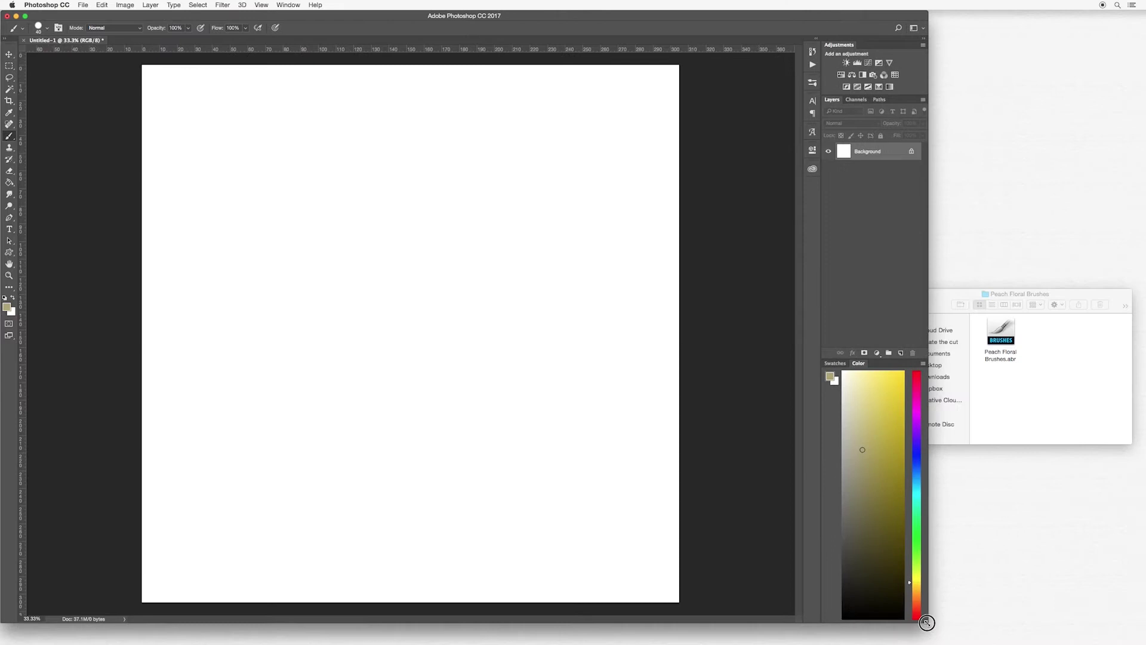
pyautogui.click(1077, 417)
pyautogui.moveTo(947, 323)
pyautogui.mouseDown()
pyautogui.moveTo(455, 261)
pyautogui.moveTo(408, 201)
pyautogui.mouseUp()
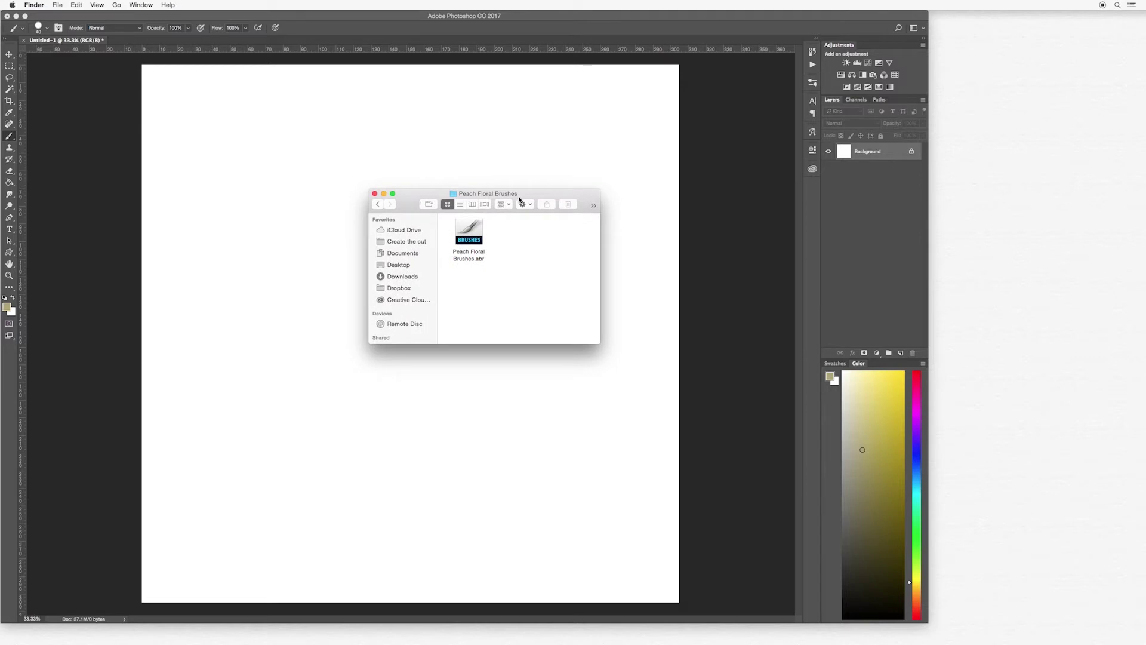
pyautogui.doubleClick(466, 232)
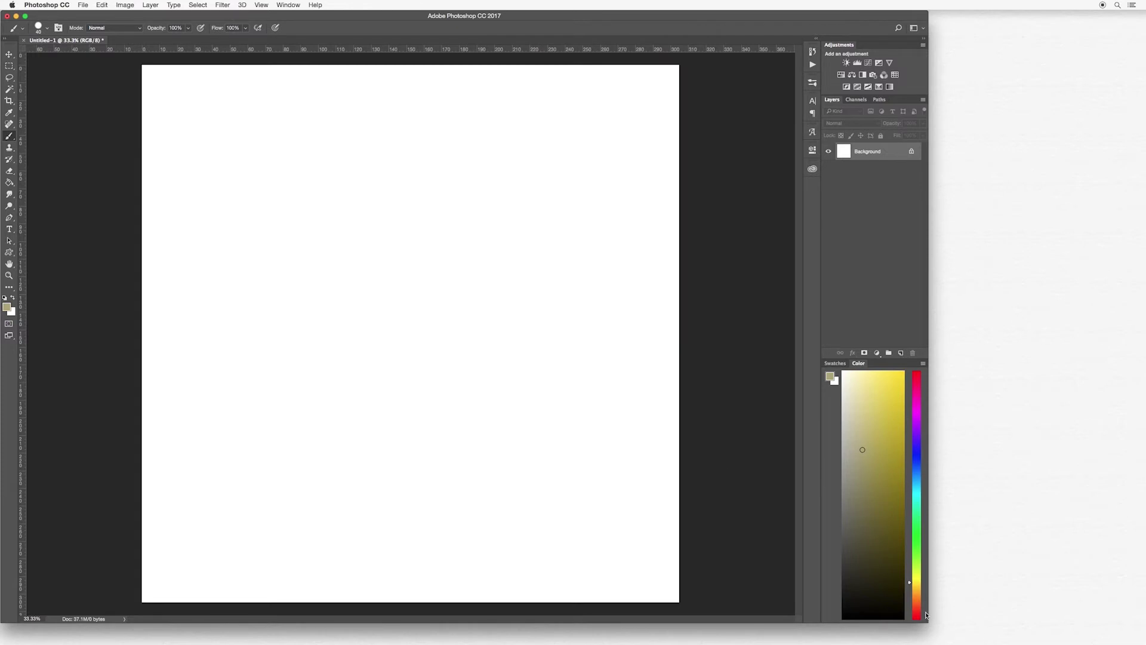
pyautogui.moveTo(926, 615); pyautogui.dragTo(1116, 637)
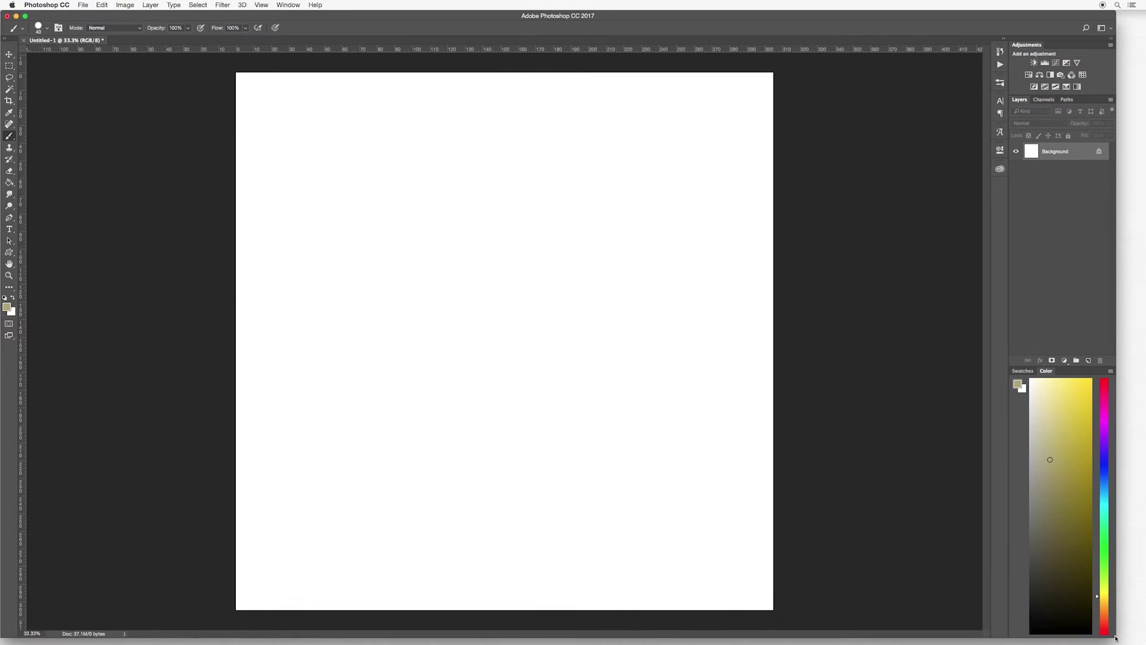
pyautogui.click(26, 17)
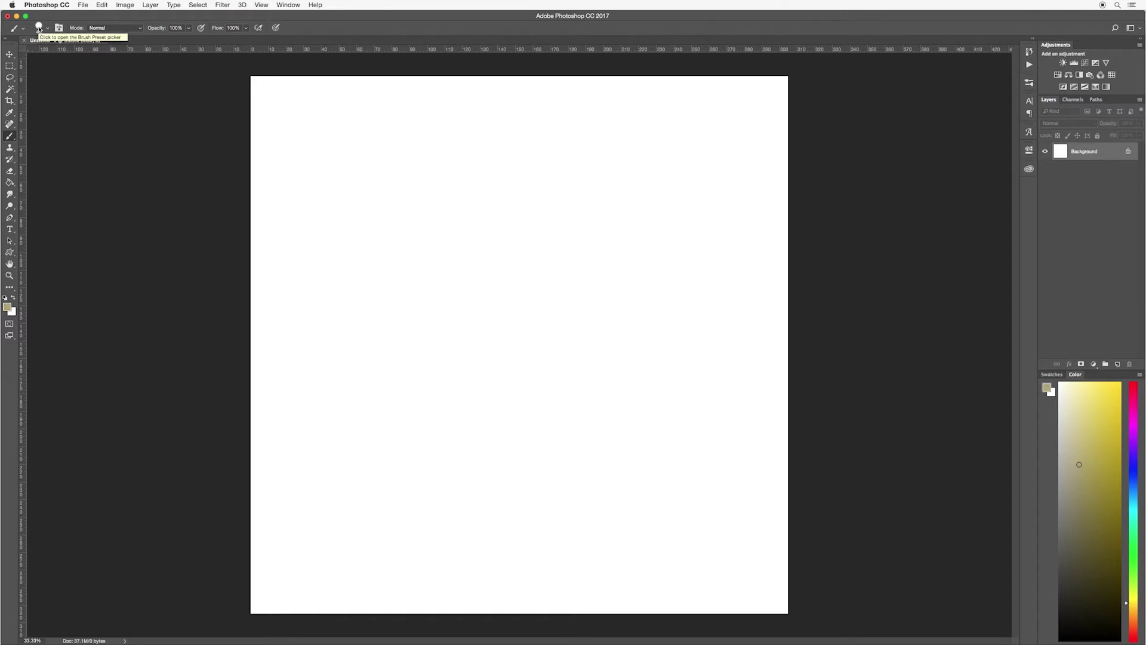
# Choose the 829 px Grey Leaves brush preset and add an empty Layer 1 above Background.
pyautogui.click(49, 31)
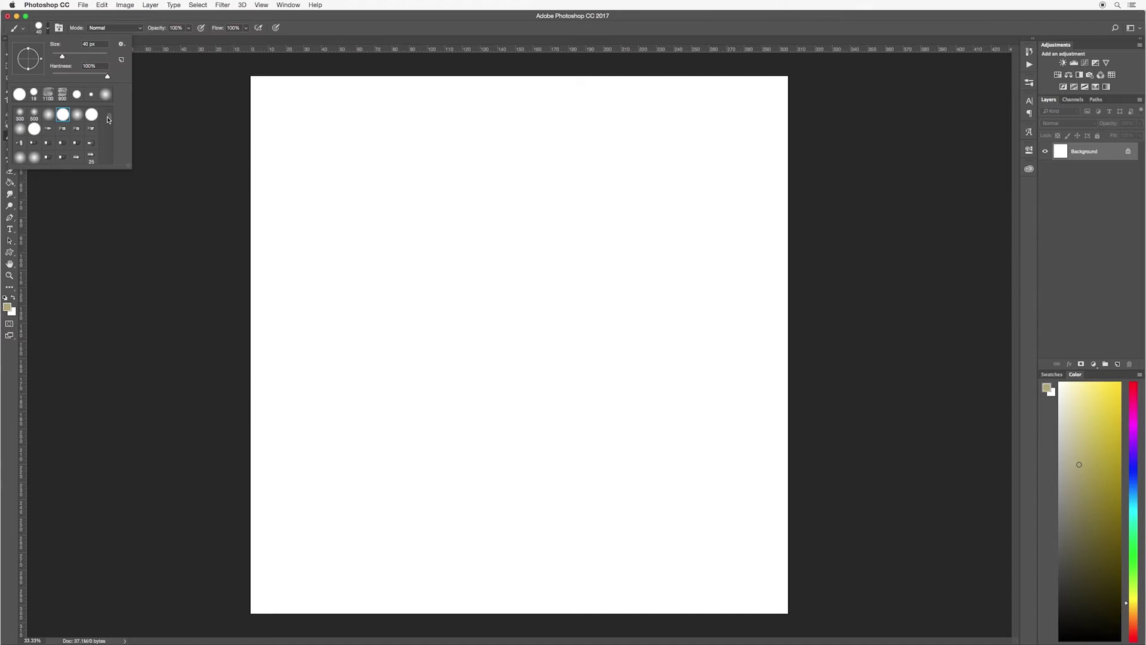
pyautogui.scroll(-3, 109, 125)
pyautogui.scroll(-5, 110, 131)
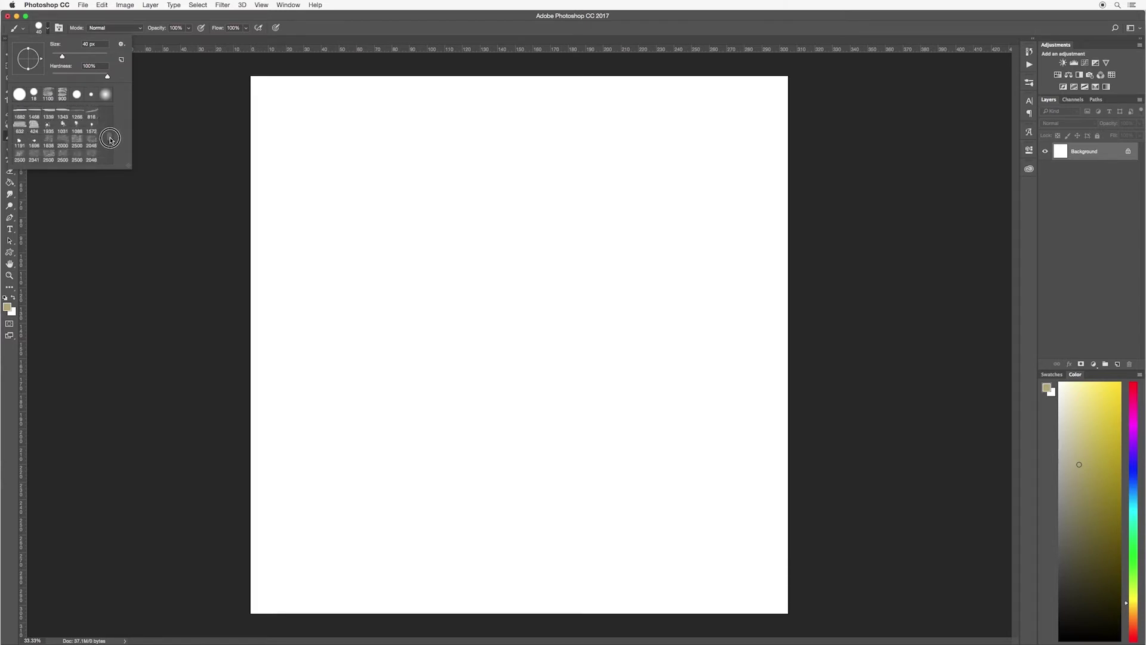
pyautogui.scroll(1, 111, 142)
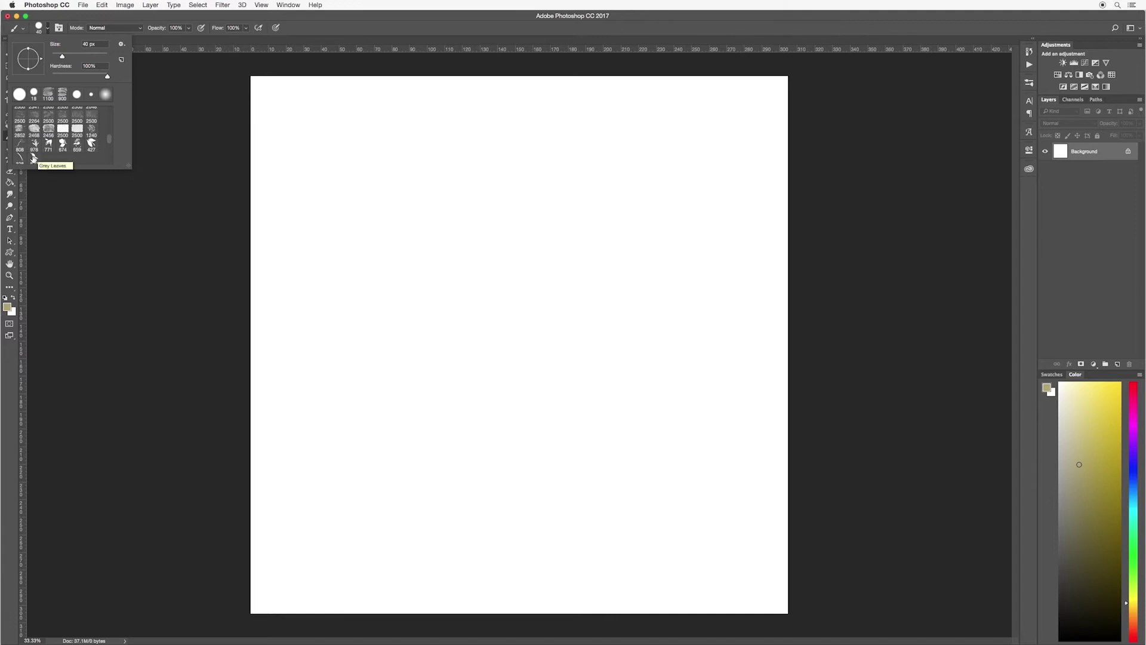
pyautogui.click(33, 157)
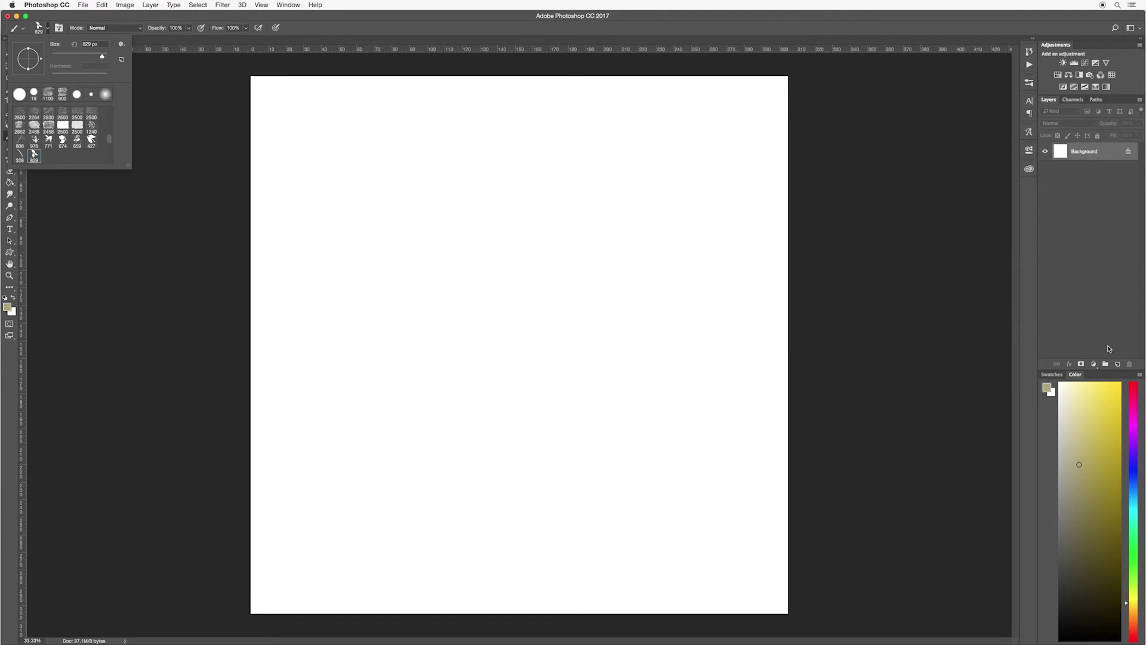
pyautogui.click(1118, 365)
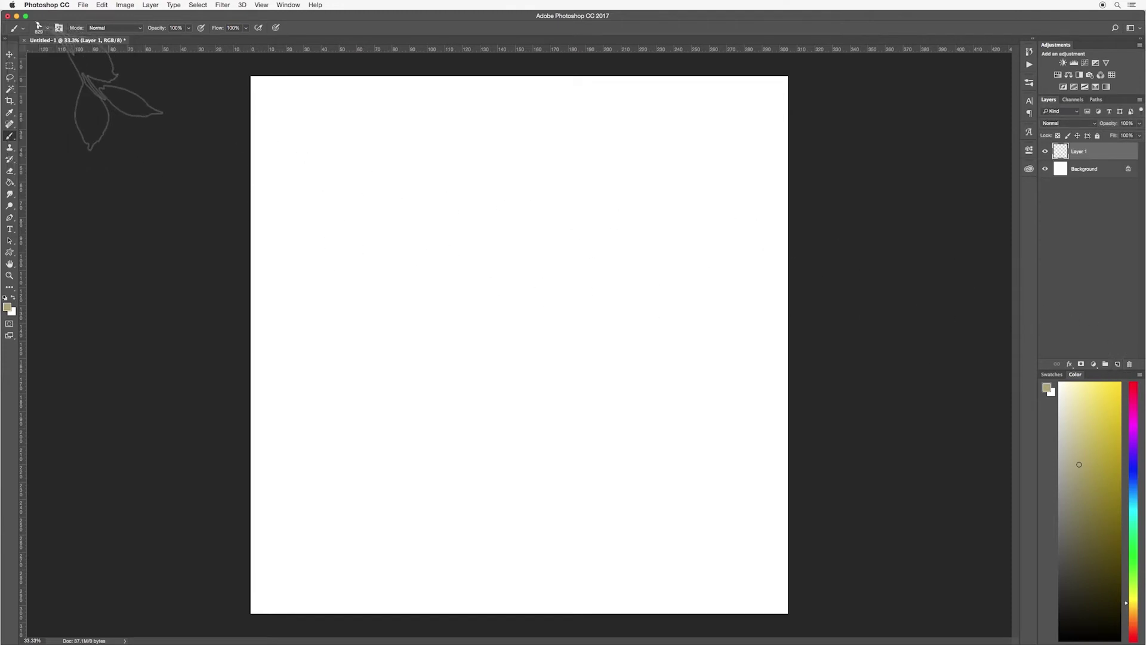
# Darken the olive foreground colour slightly.
pyautogui.click(8, 307)
pyautogui.moveTo(666, 128); pyautogui.dragTo(666, 154)
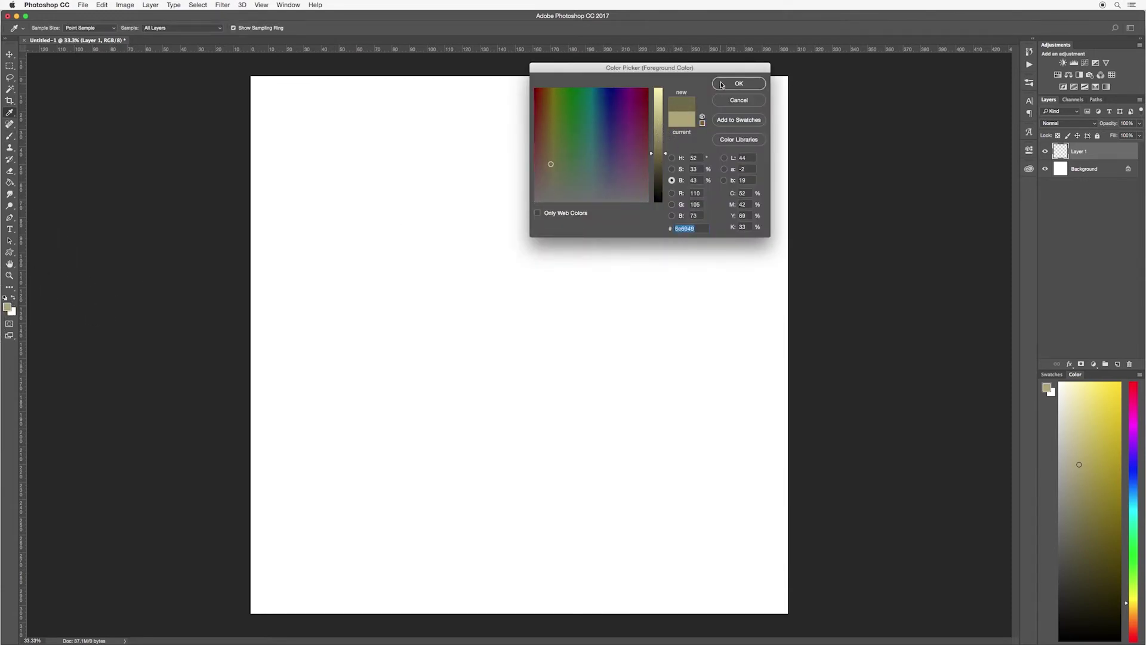
pyautogui.click(738, 84)
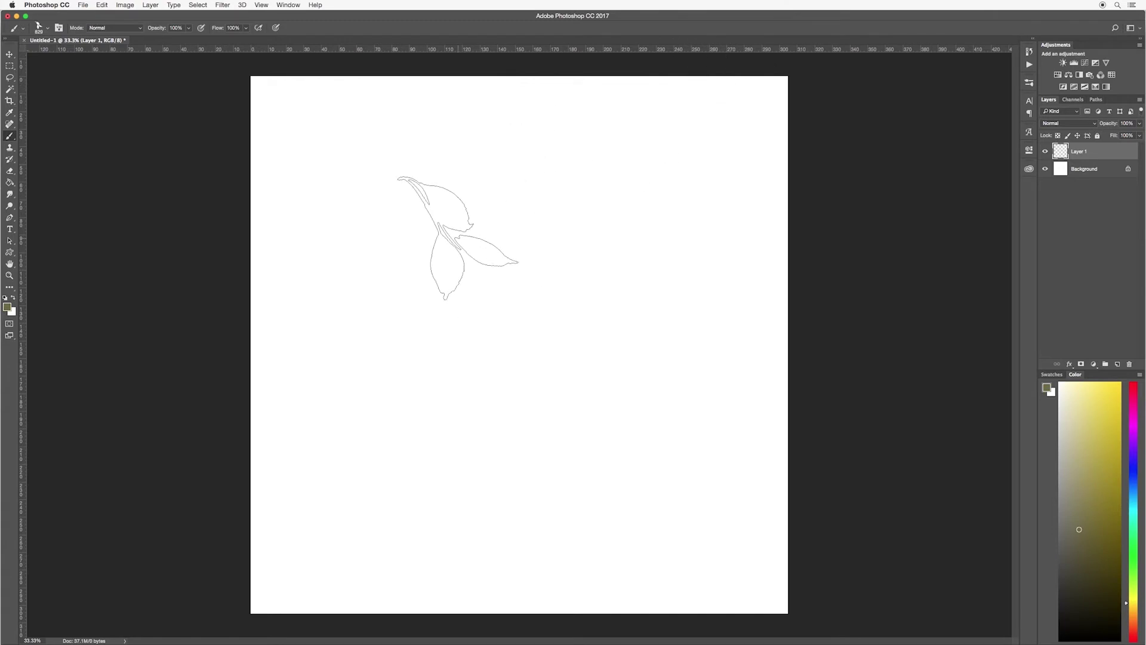
# Stamp a test leaf sprig, nudge it up and left, then delete its layer.
pyautogui.click(459, 239)
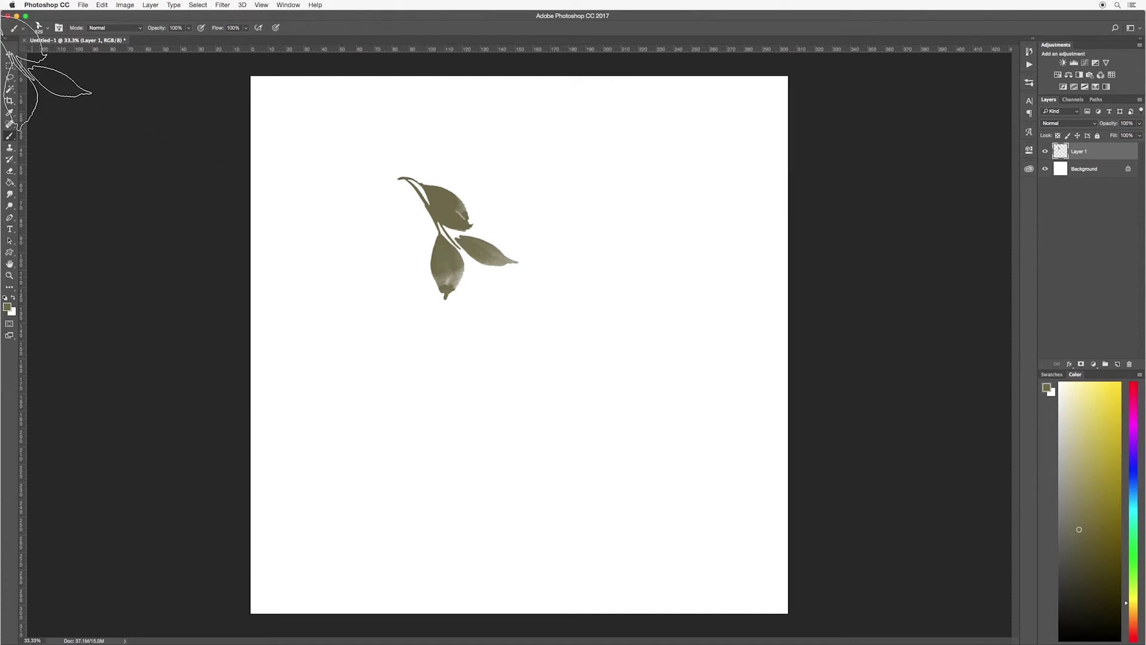
pyautogui.click(10, 55)
pyautogui.moveTo(445, 224)
pyautogui.mouseDown()
pyautogui.moveTo(437, 176)
pyautogui.moveTo(490, 260)
pyautogui.moveTo(459, 177)
pyautogui.moveTo(459, 215)
pyautogui.mouseUp()
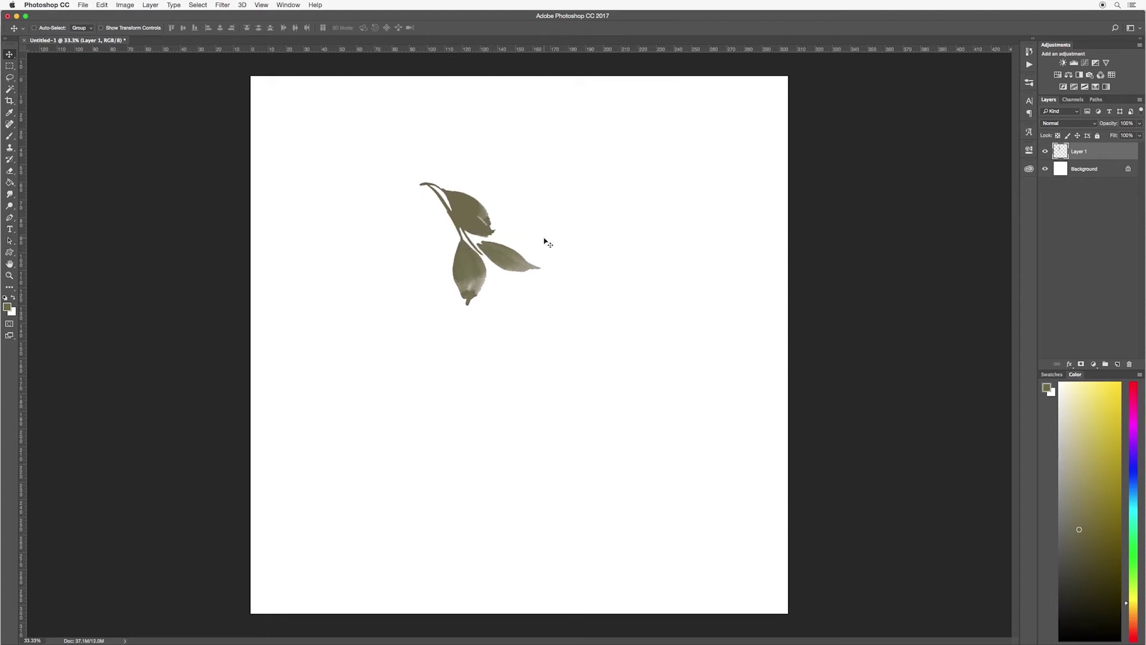
pyautogui.press('BackSpace')
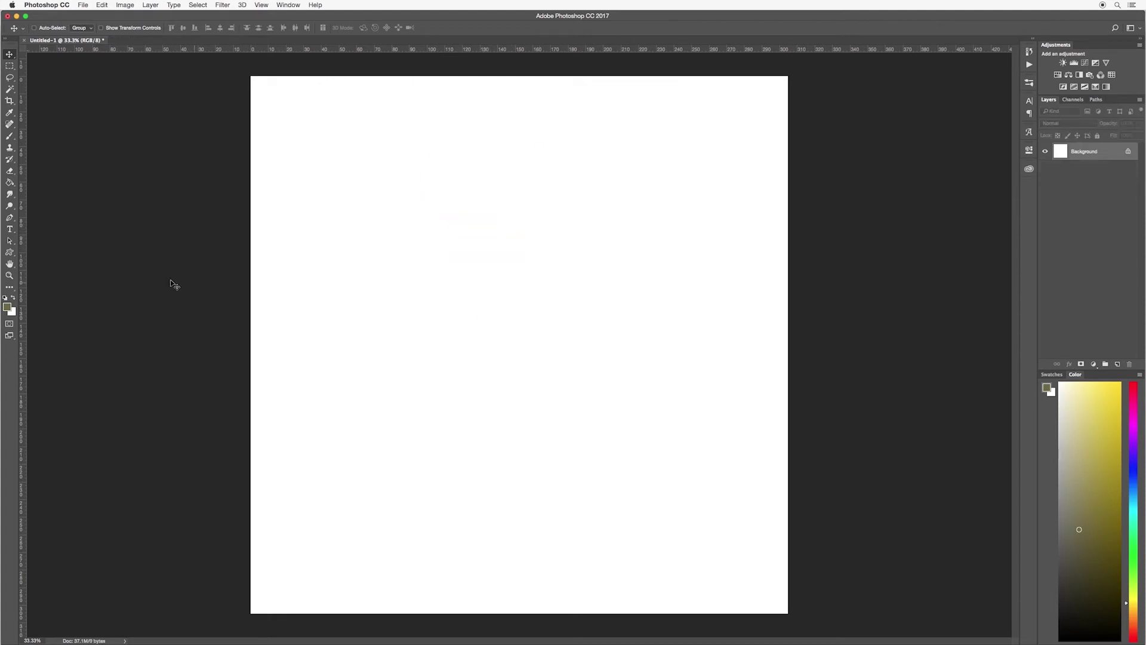
# Select the Brush tool with the 674 leaf sprig preset and rotate its tip angle.
pyautogui.click(10, 138)
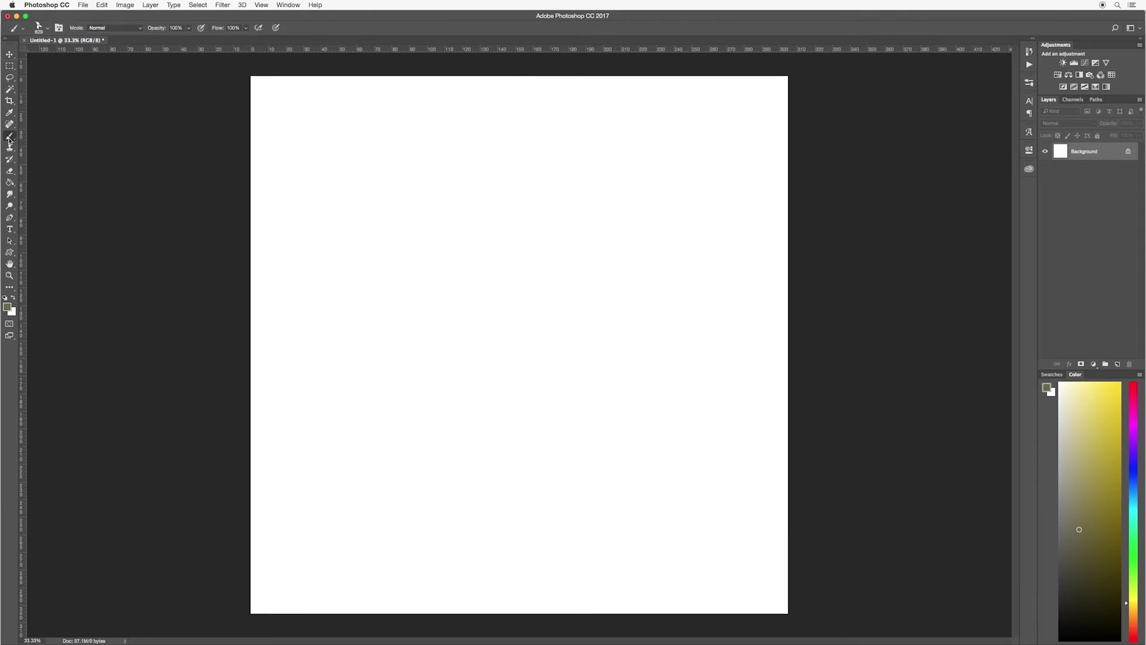
pyautogui.click(48, 28)
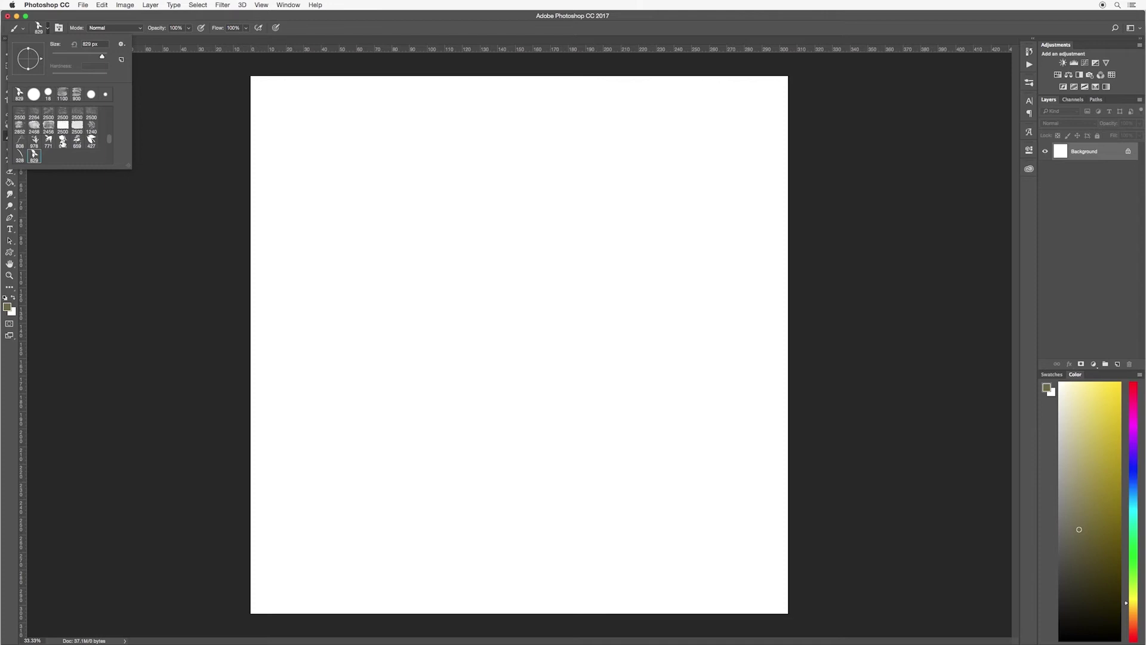
pyautogui.click(62, 141)
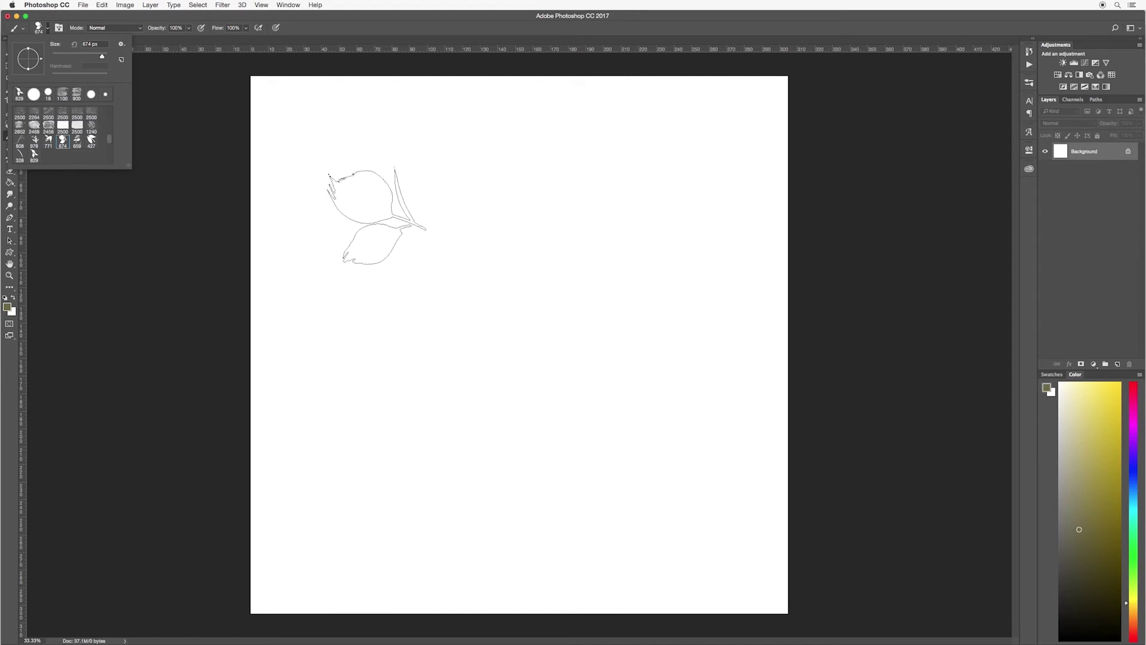
pyautogui.moveTo(44, 64)
pyautogui.mouseDown()
pyautogui.moveTo(24, 39)
pyautogui.moveTo(44, 55)
pyautogui.moveTo(27, 69)
pyautogui.moveTo(86, 57)
pyautogui.mouseUp()
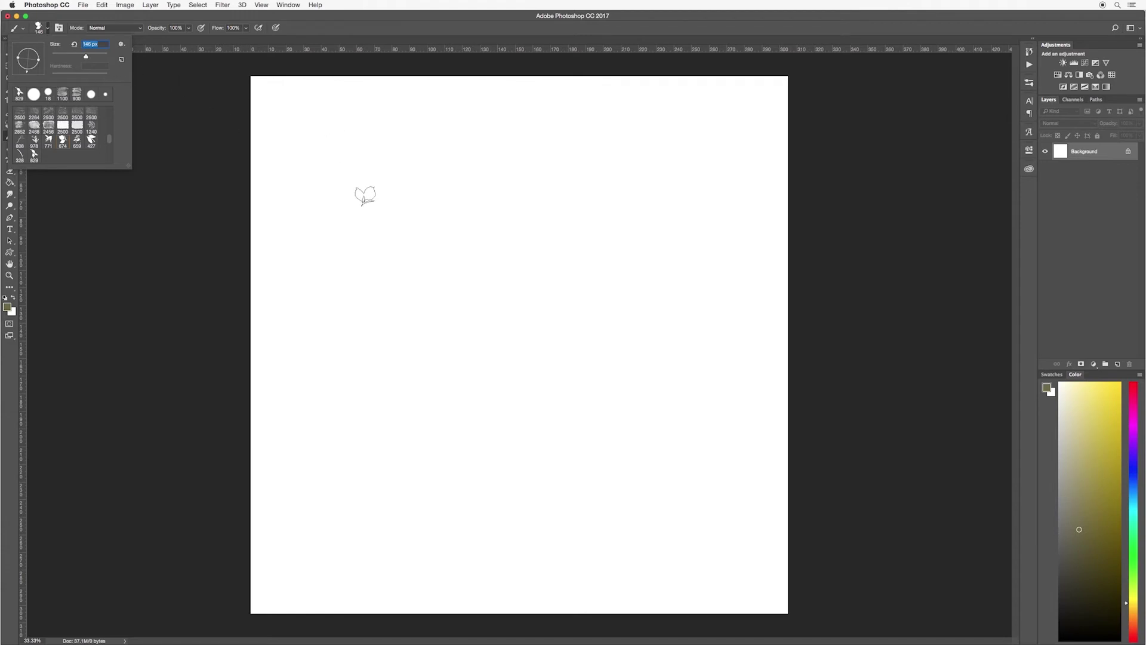
pyautogui.press('Return')
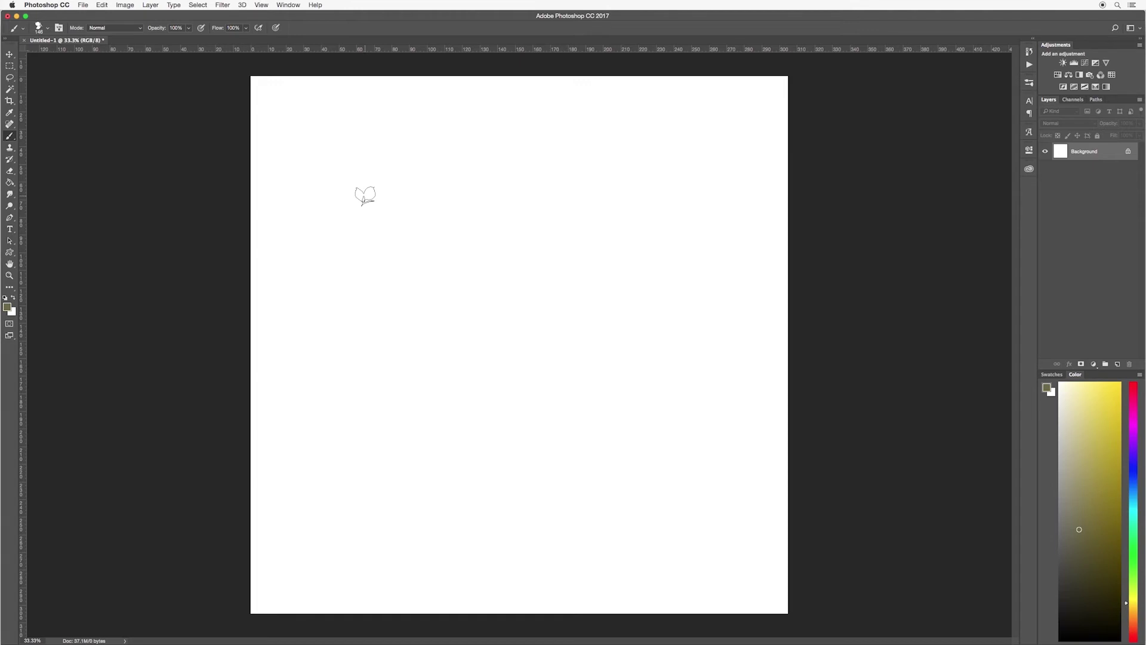
# Resize the leaf brush to about 700 px with the bracket keys.
pyautogui.press(']')
pyautogui.press(']')
pyautogui.press(']')
pyautogui.press(']')
pyautogui.press(']')
pyautogui.press(']')
pyautogui.press(']')
pyautogui.press(']')
pyautogui.press(']')
pyautogui.press(']')
pyautogui.press(']')
pyautogui.press(']')
pyautogui.press(']')
pyautogui.press(']')
pyautogui.press(']')
pyautogui.press(']')
pyautogui.press(']')
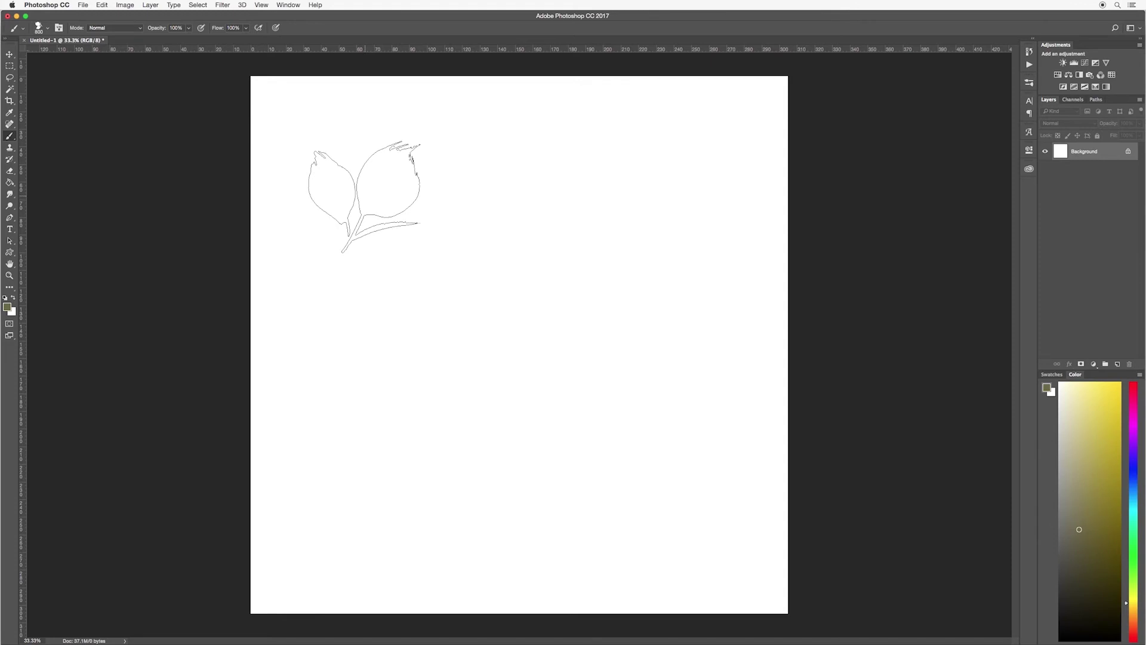
pyautogui.press('[')
pyautogui.press('[')
pyautogui.press('[')
pyautogui.press('[')
pyautogui.press('[')
pyautogui.press('[')
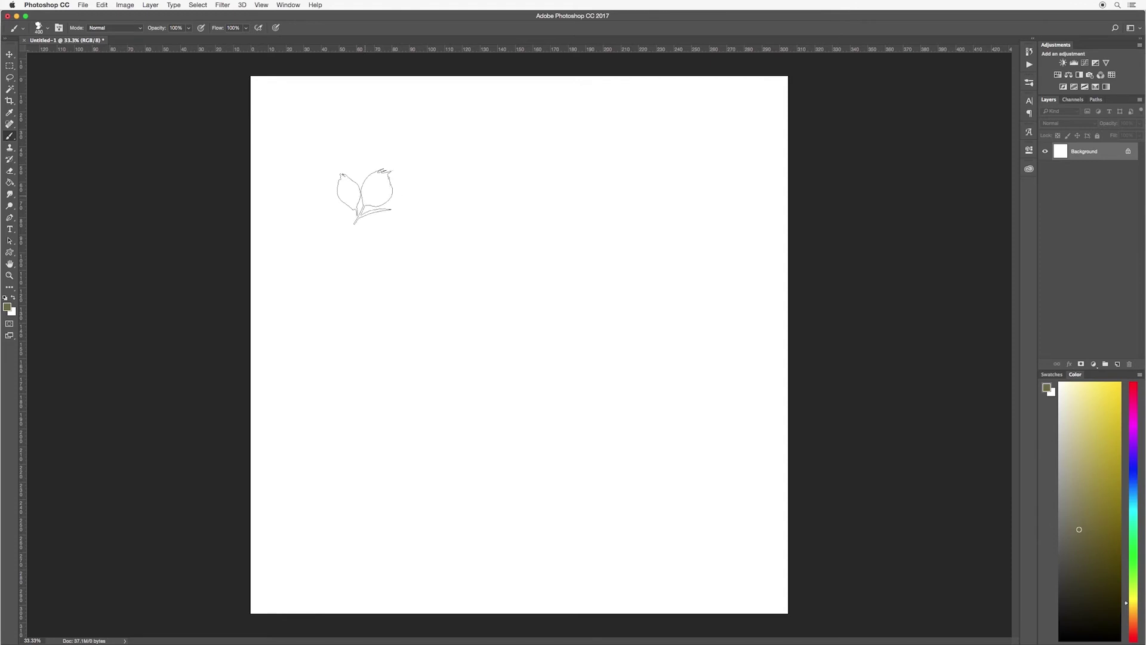
pyautogui.press(']')
pyautogui.press(']')
pyautogui.press(']')
pyautogui.press(']')
pyautogui.press(']')
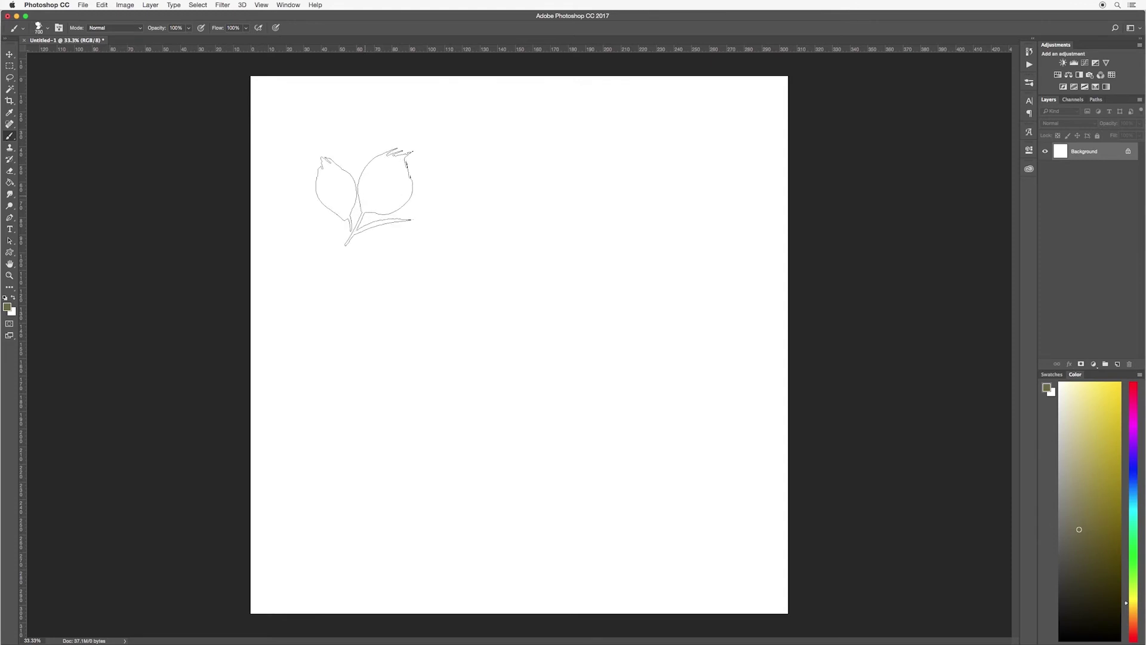
# Set the foreground to blue-grey #3b576e and stamp the leaf sprig on a new Layer 1.
pyautogui.click(7, 308)
pyautogui.click(625, 118)
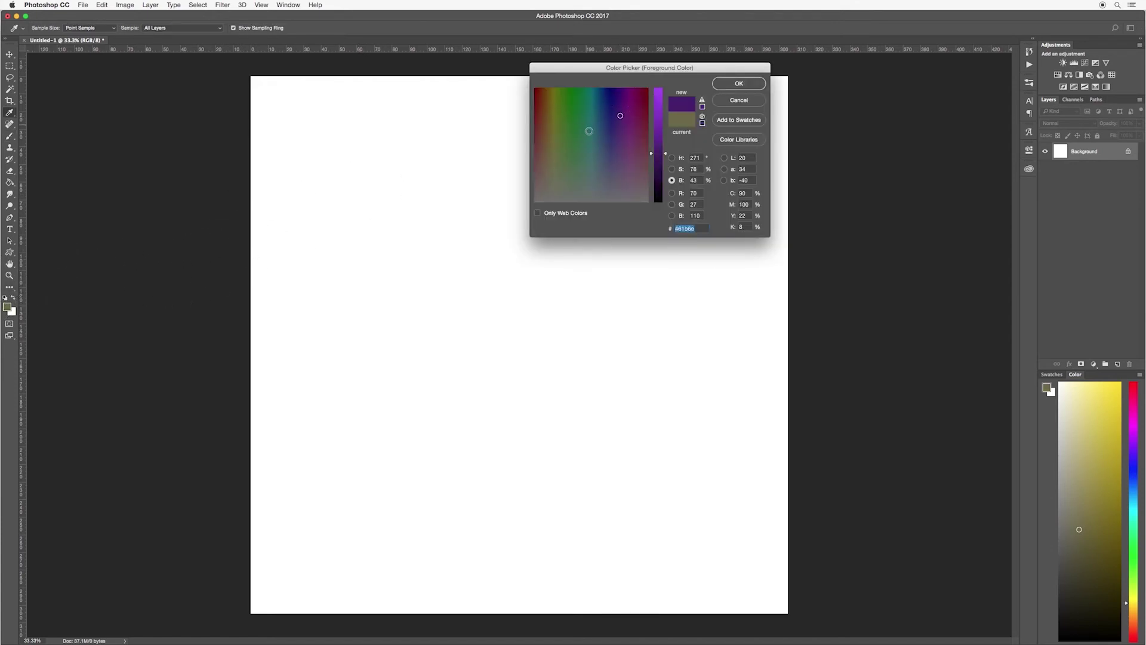
pyautogui.click(600, 149)
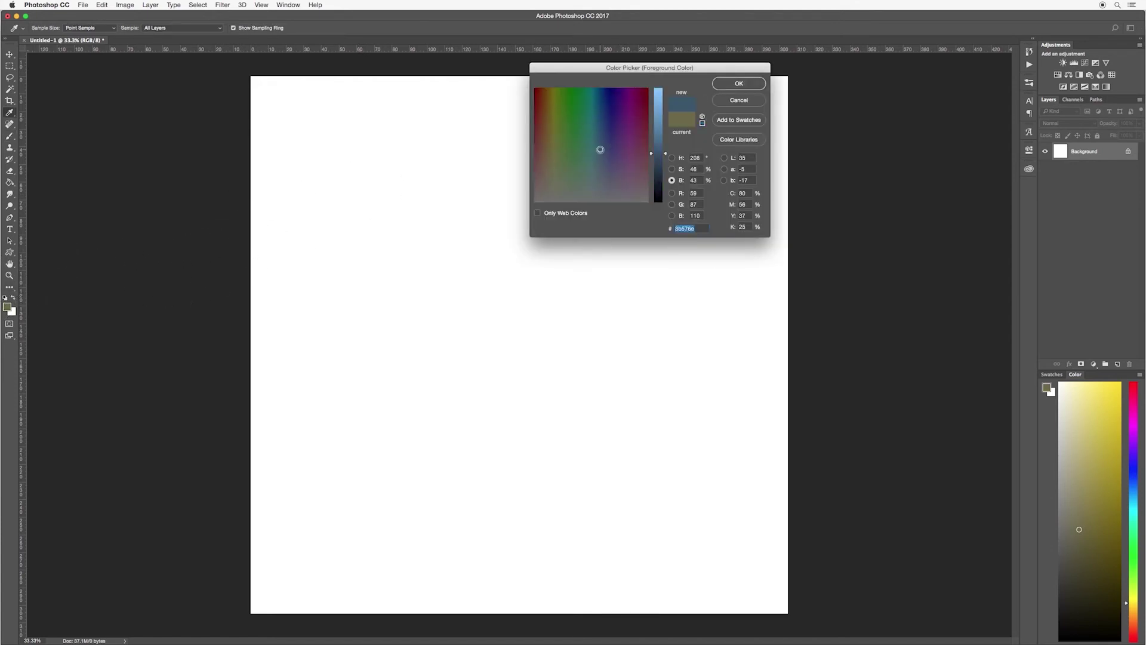
pyautogui.click(724, 87)
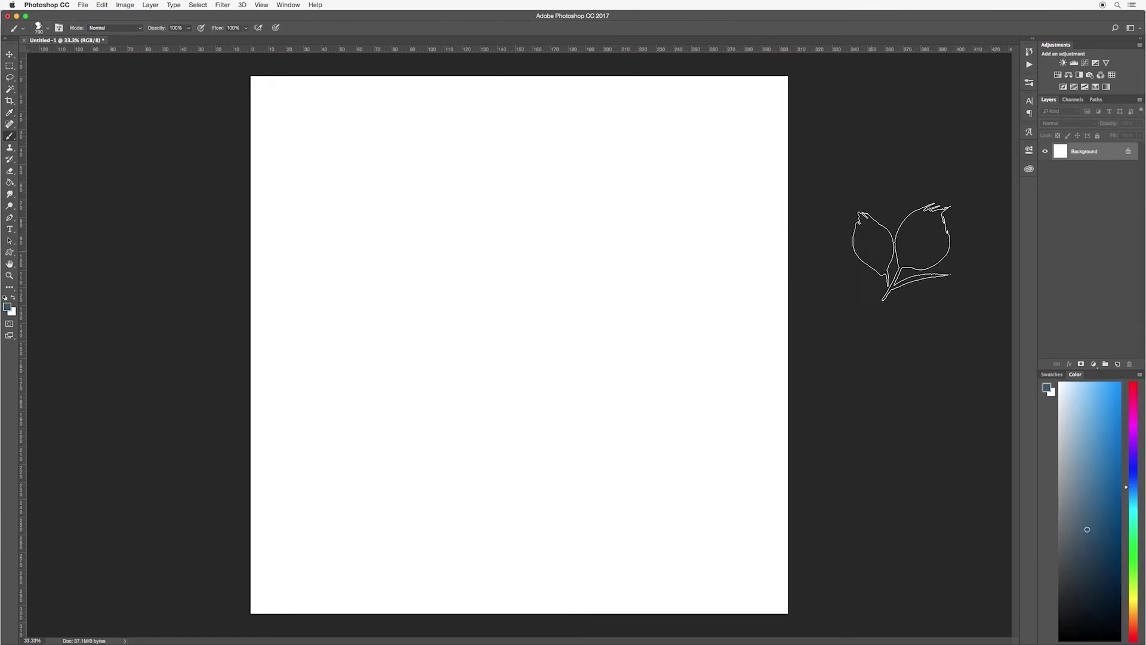
pyautogui.click(1118, 365)
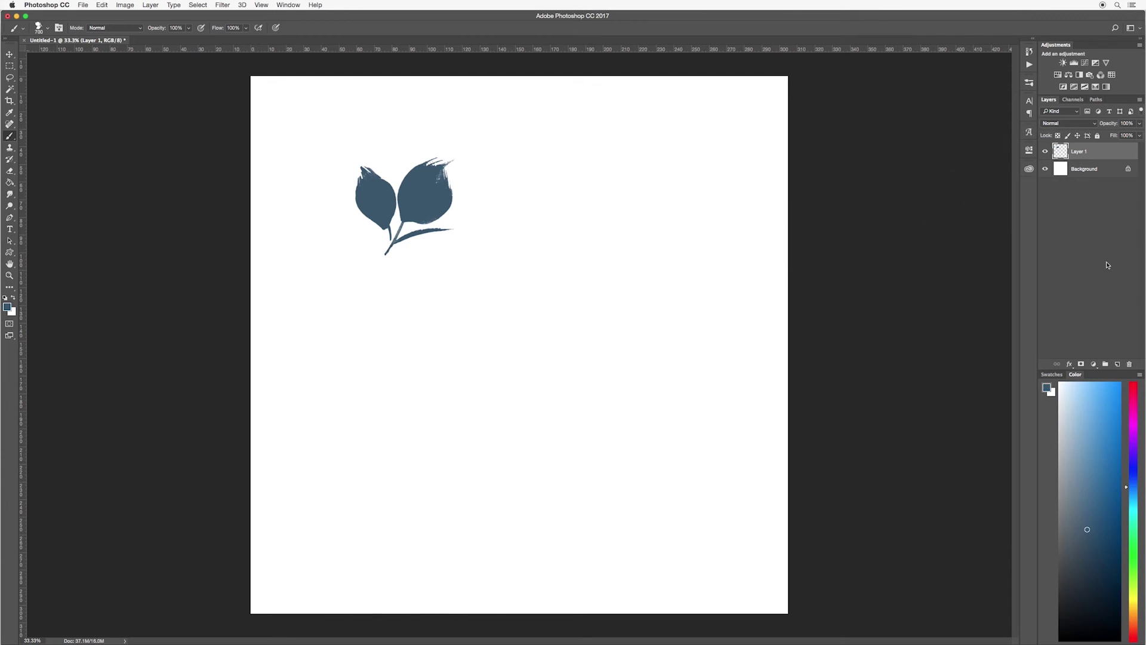
# Add Layer 2 and set the foreground colour to a dark green.
pyautogui.click(1118, 365)
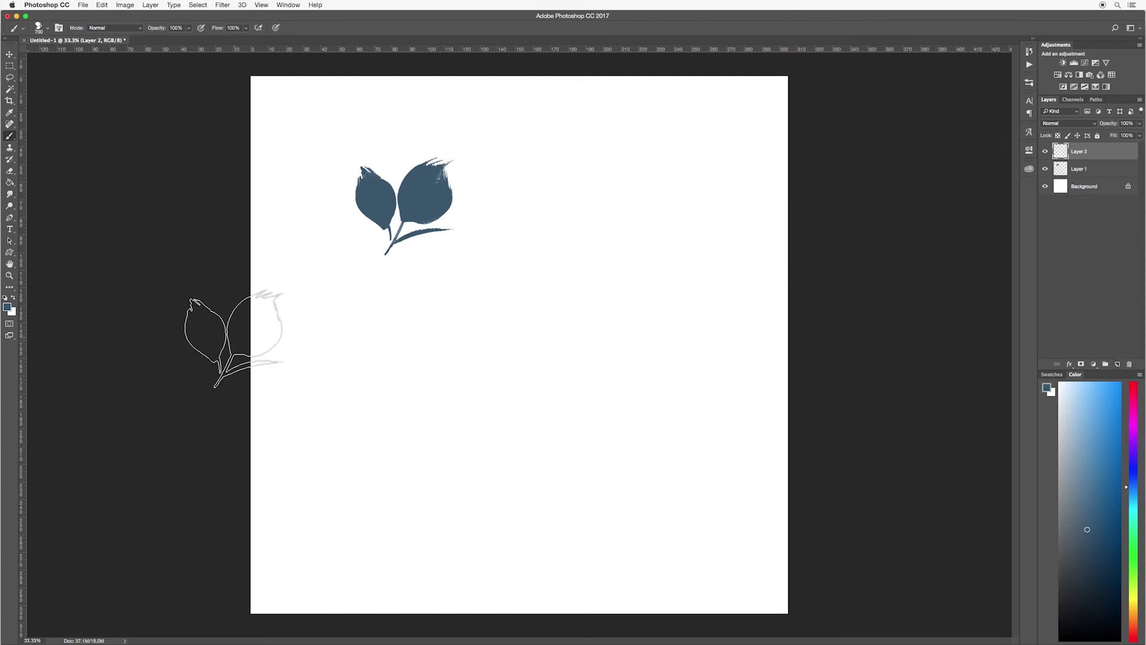
pyautogui.click(7, 307)
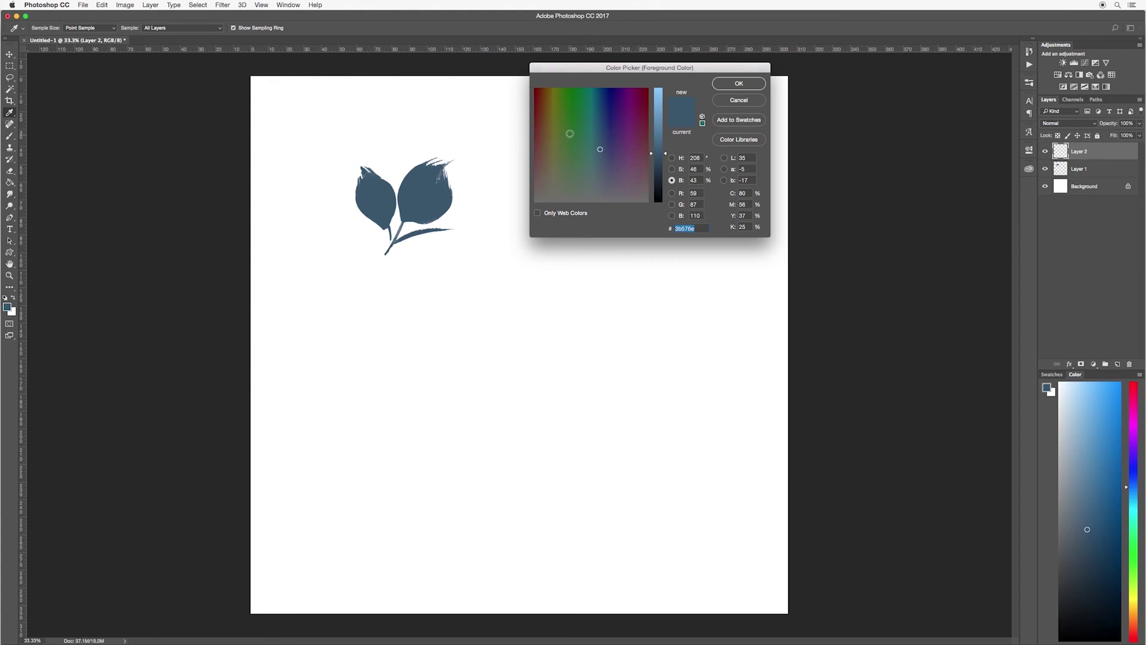
pyautogui.click(569, 133)
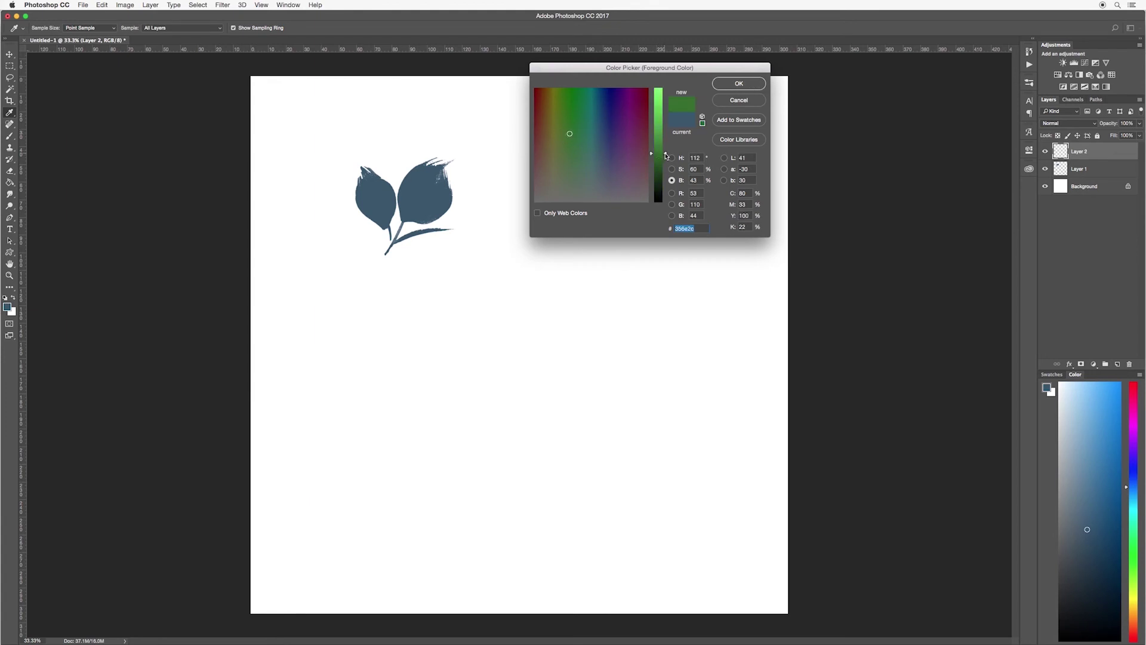
pyautogui.moveTo(664, 154); pyautogui.dragTo(664, 169)
pyautogui.click(738, 83)
pyautogui.press('b')
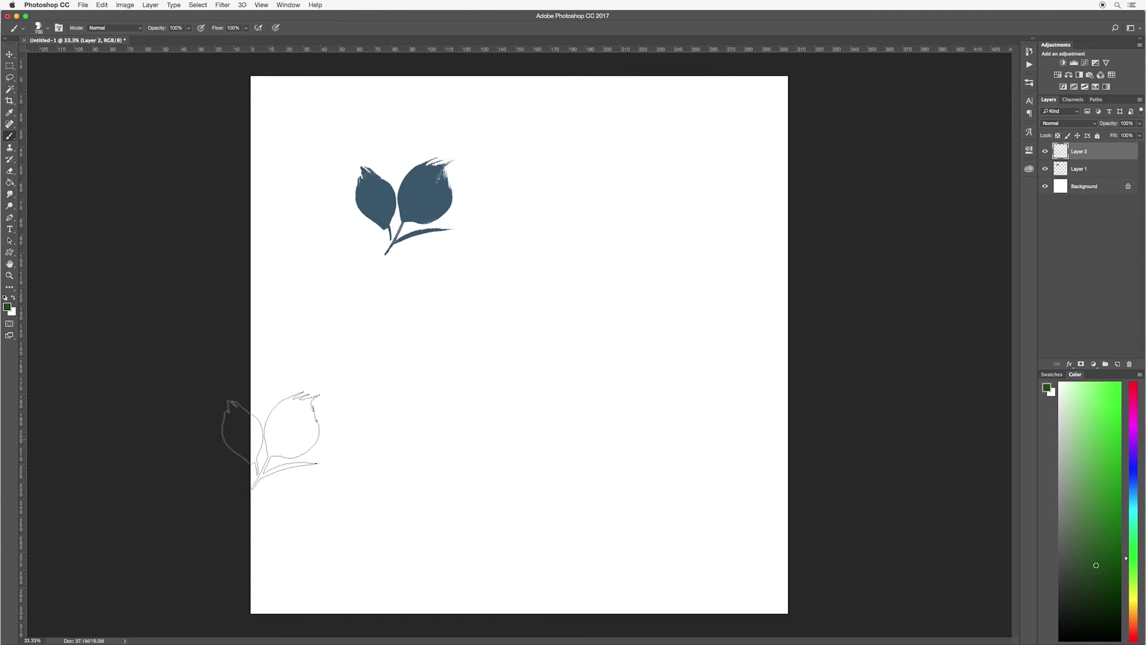
# Stamp a green sprig, move it just below the blue one, then delete that layer.
pyautogui.click(270, 441)
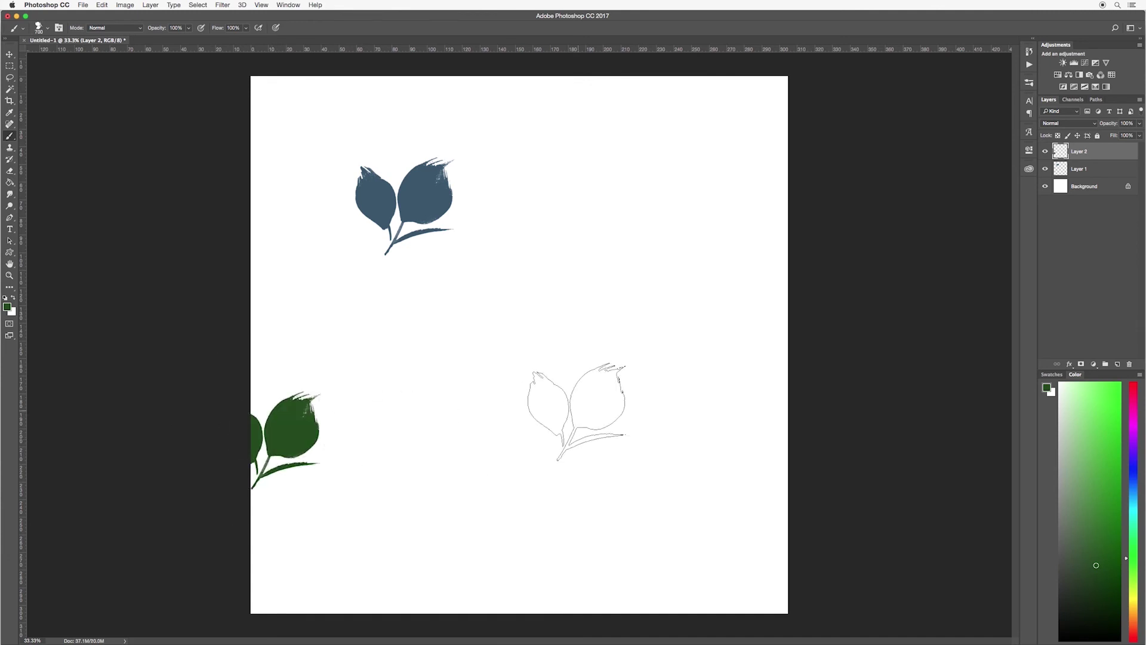
pyautogui.click(9, 54)
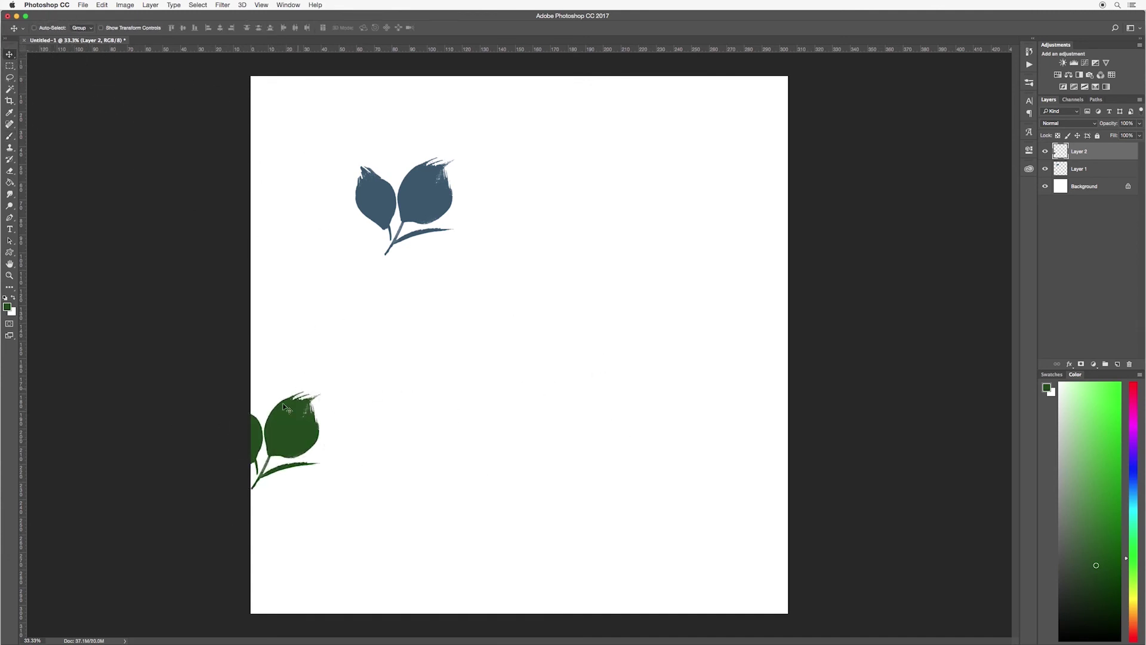
pyautogui.moveTo(297, 422); pyautogui.dragTo(418, 279)
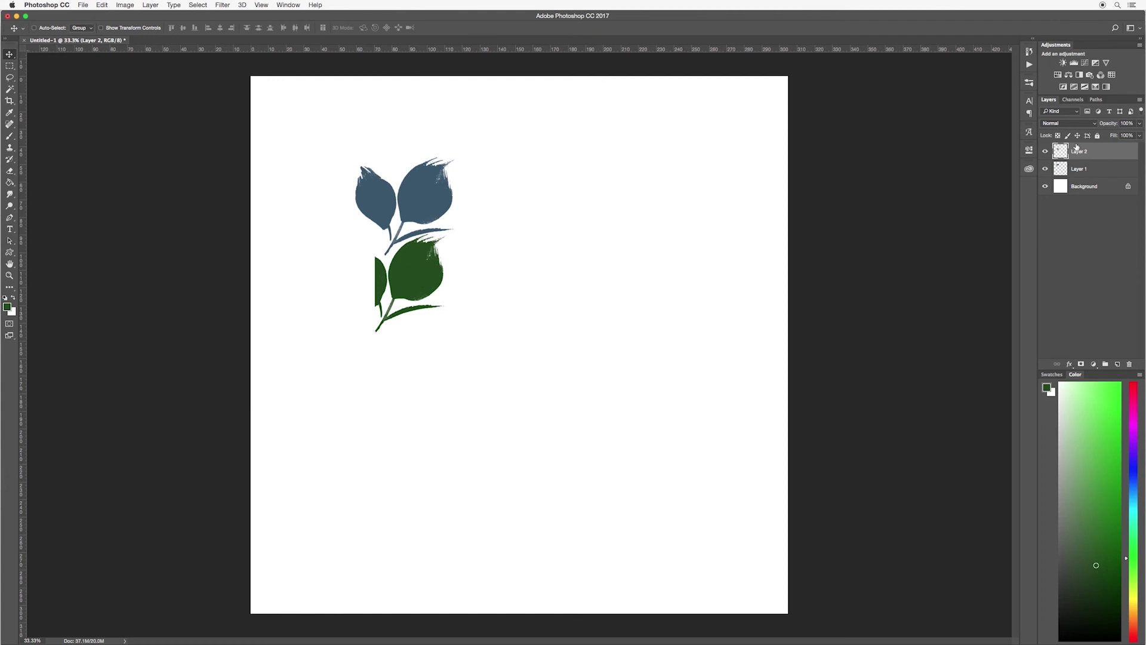
pyautogui.press('Delete')
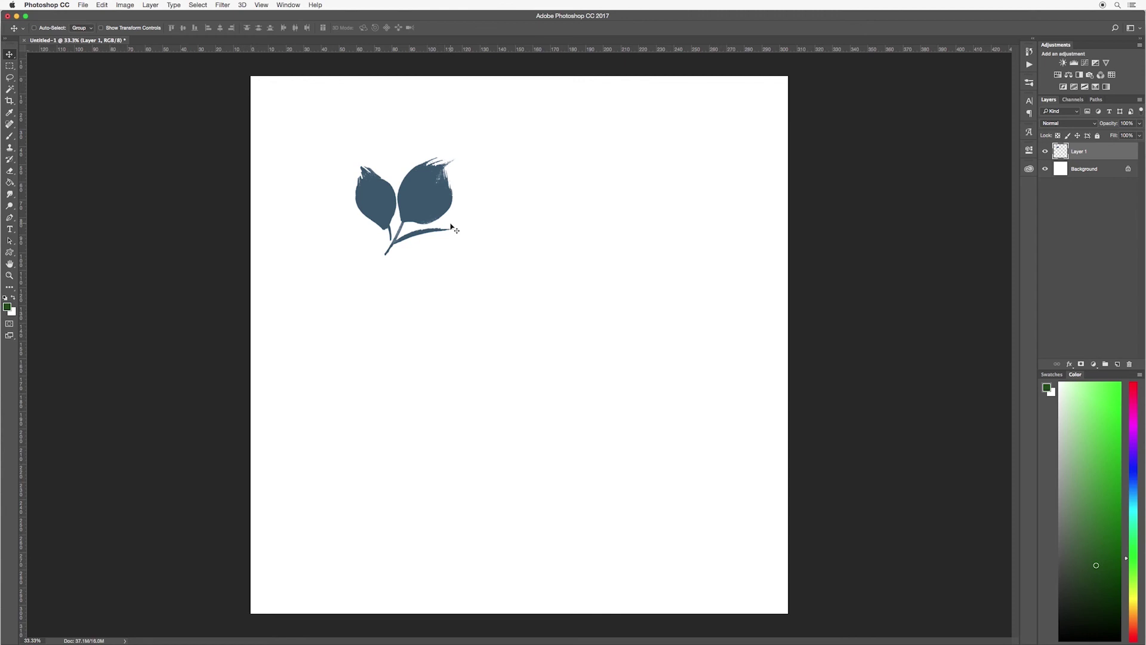
# Scale the blue sprig on Layer 1 down to roughly 97% with Free Transform and commit.
pyautogui.press('super+t')
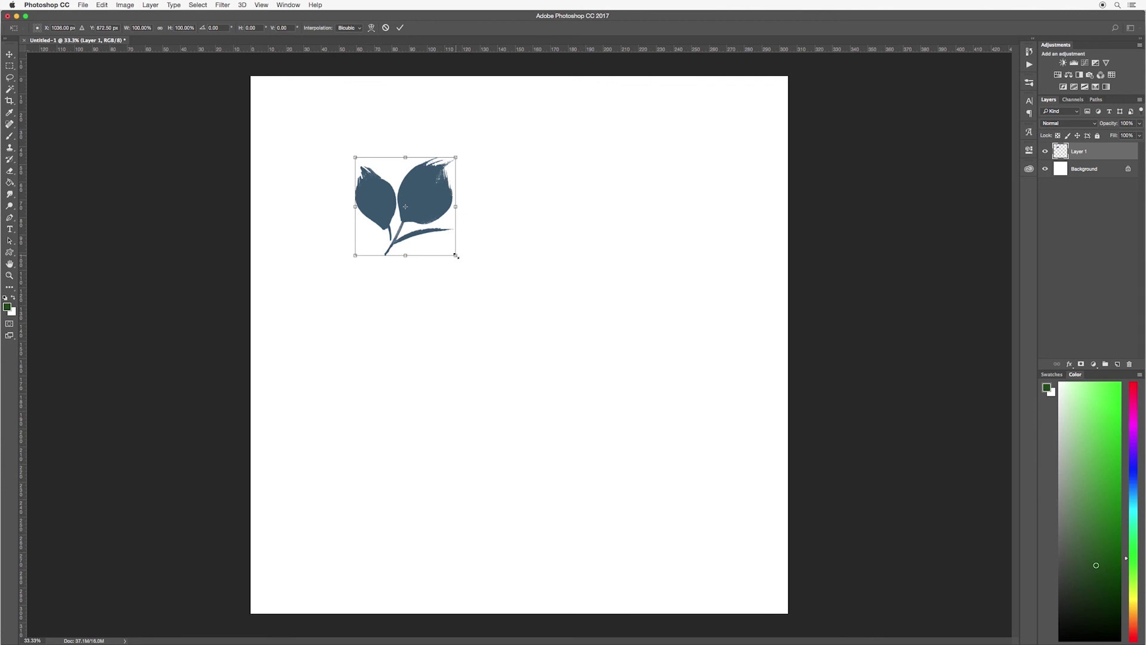
pyautogui.moveTo(455, 255)
pyautogui.mouseDown()
pyautogui.moveTo(553, 352)
pyautogui.moveTo(468, 286)
pyautogui.moveTo(504, 303)
pyautogui.moveTo(452, 251)
pyautogui.mouseUp()
pyautogui.click(401, 28)
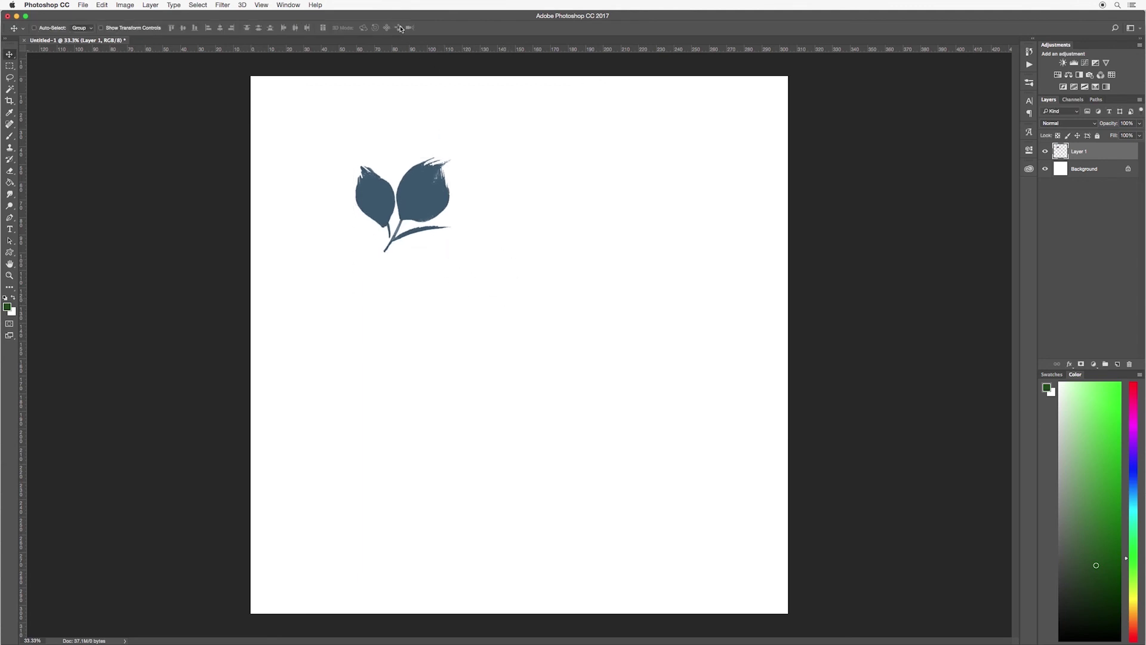